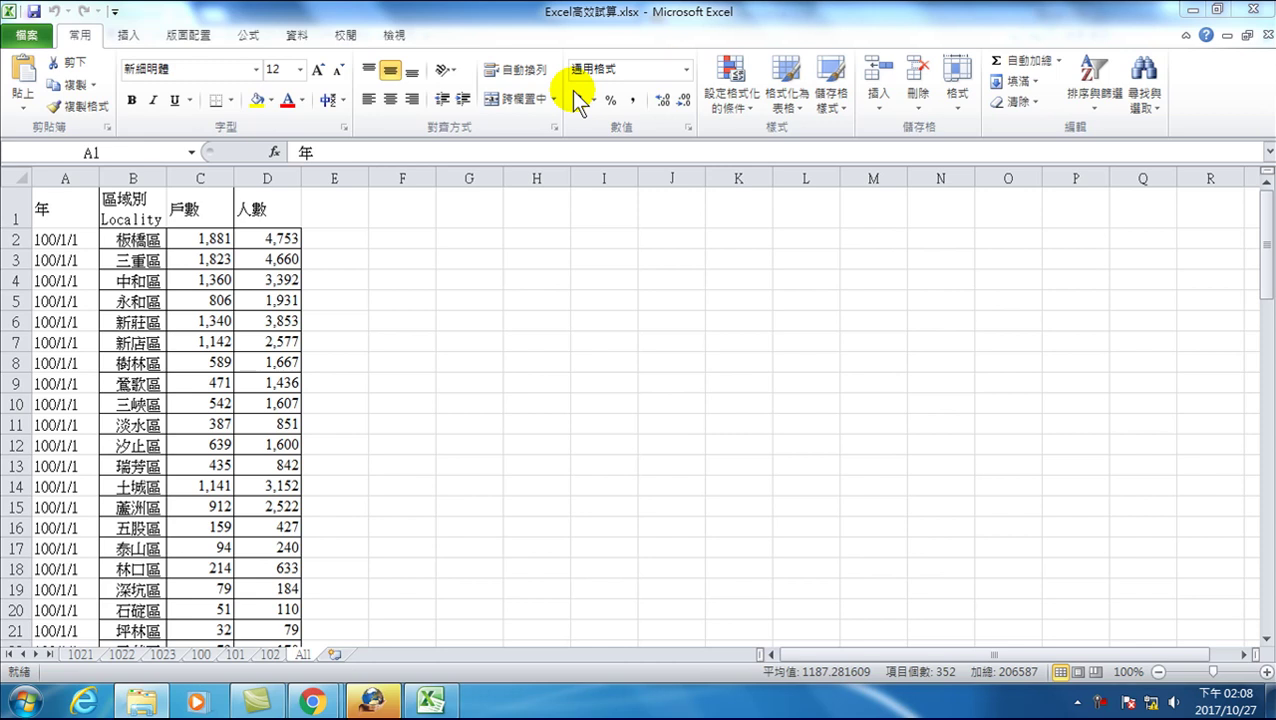
- Leave the All sheet's district table and display sheet 1021 with its 10月21日 figures
key(ctrl+a)
click(124, 468)
click(80, 654)
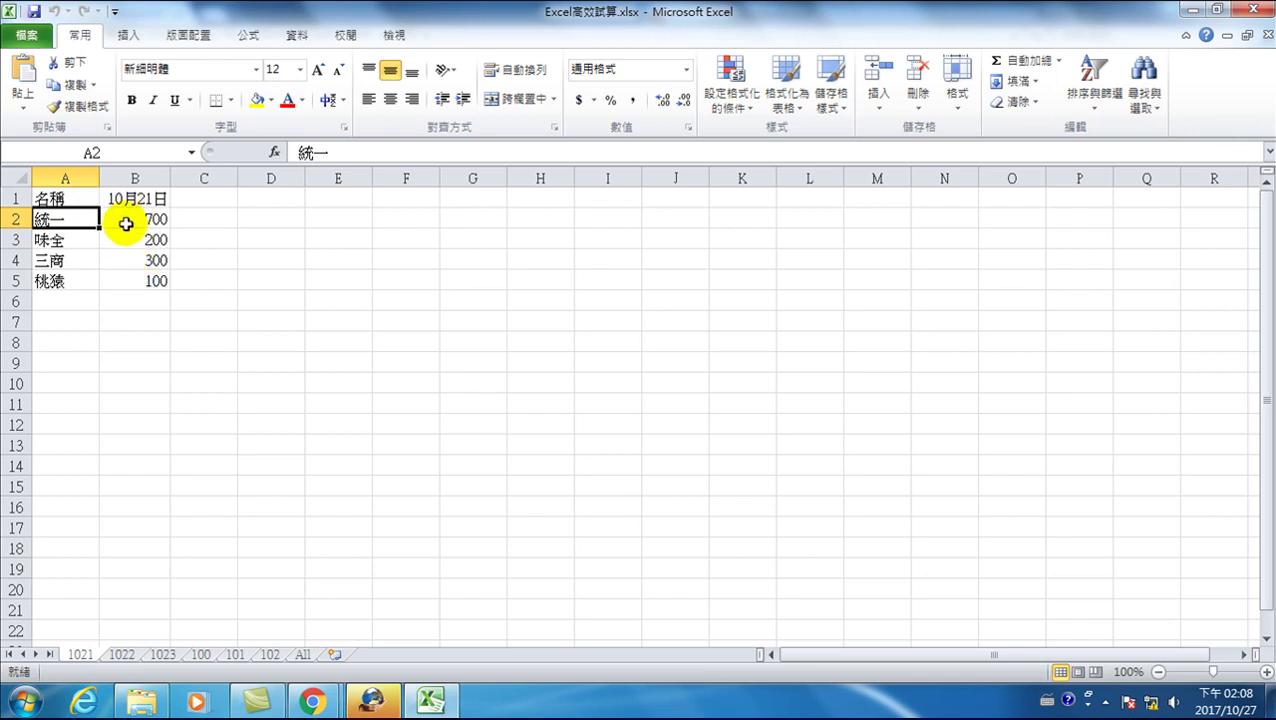
click(133, 197)
click(138, 217)
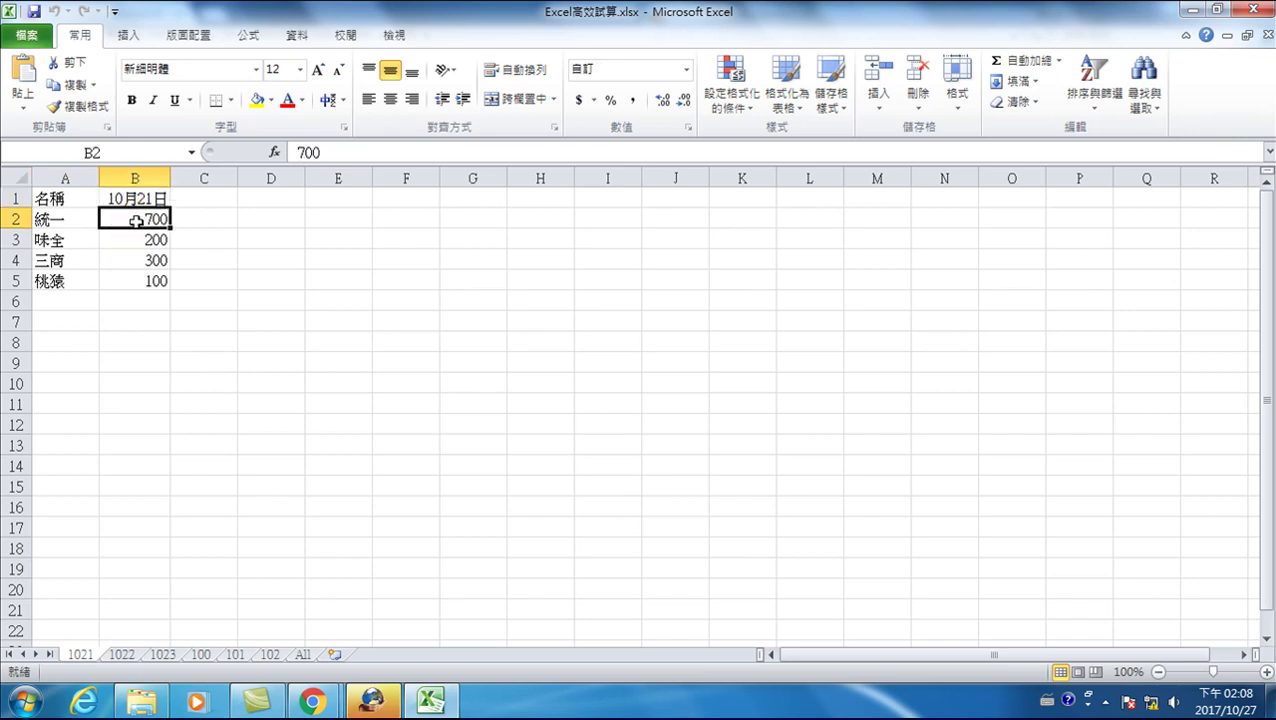
click(121, 656)
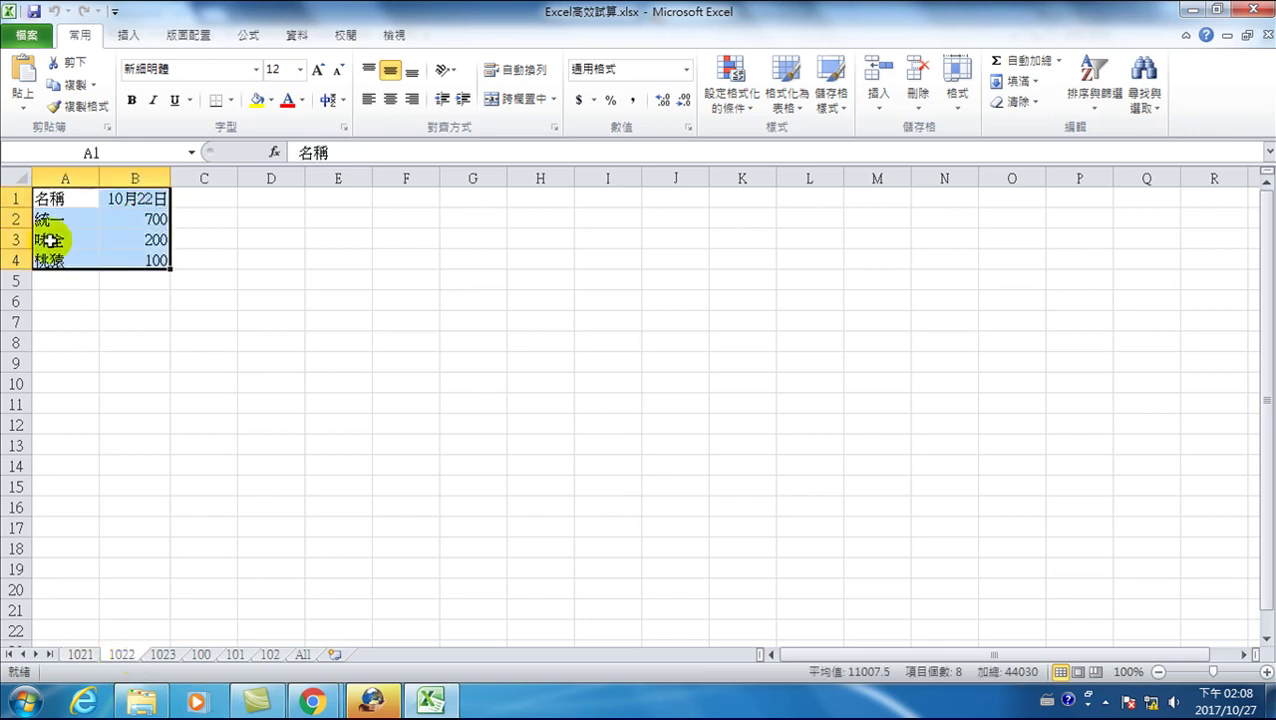
click(140, 226)
click(162, 655)
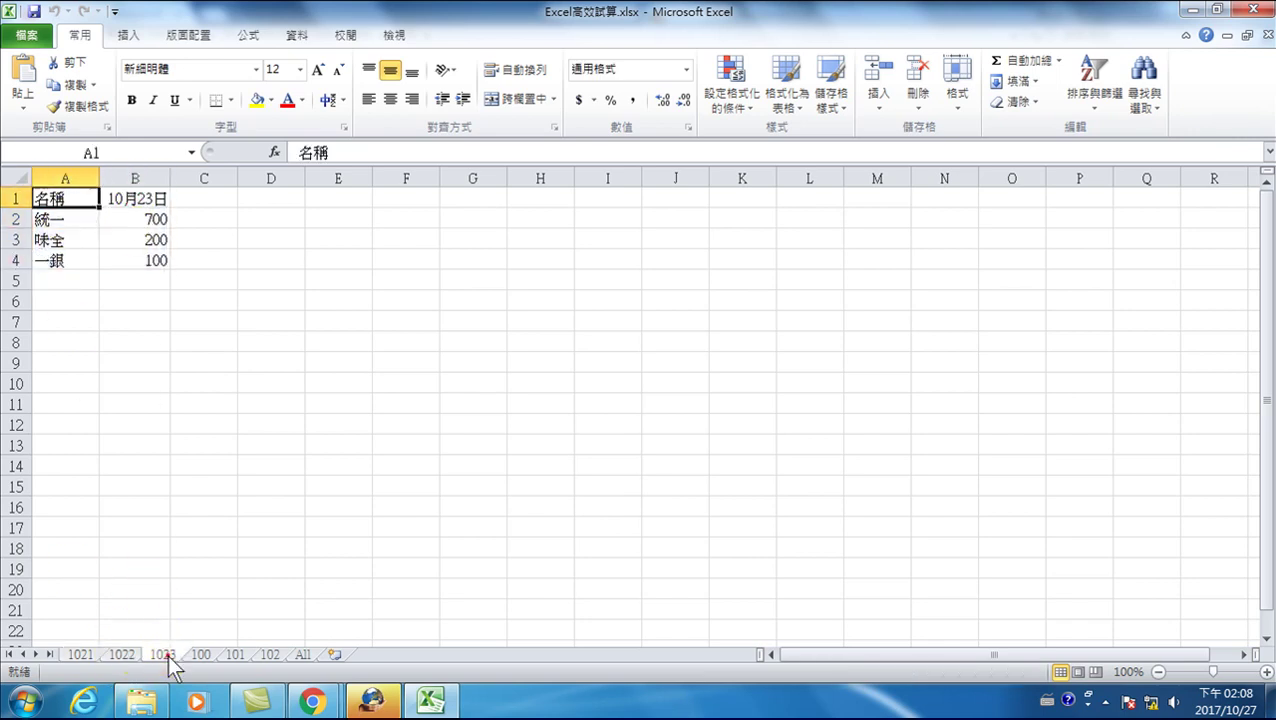
click(80, 655)
drag(48, 218, 58, 276)
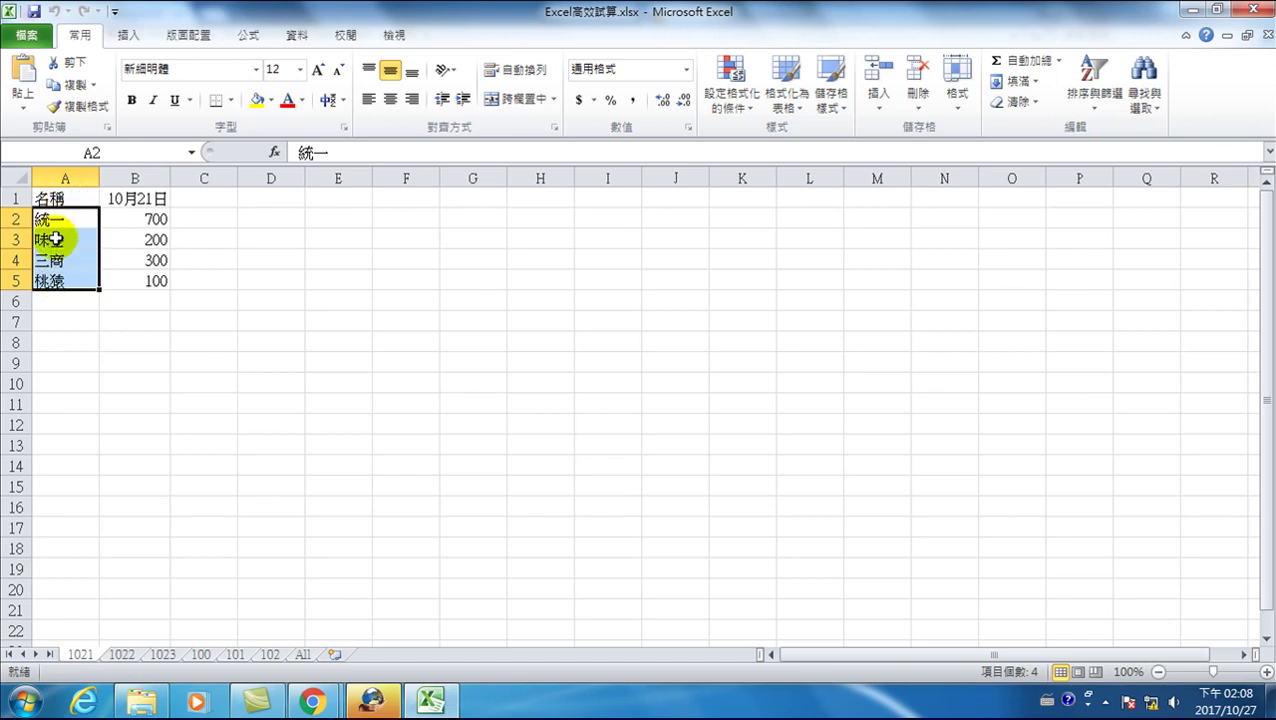
click(60, 218)
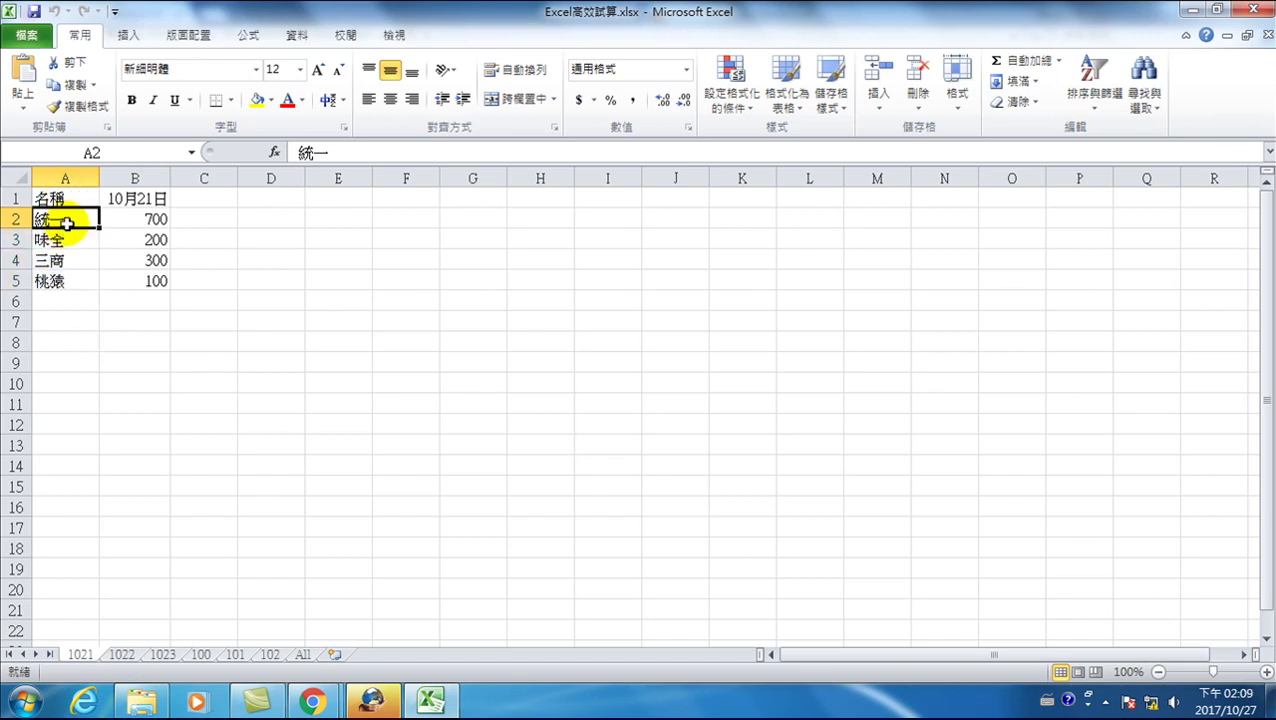
click(141, 220)
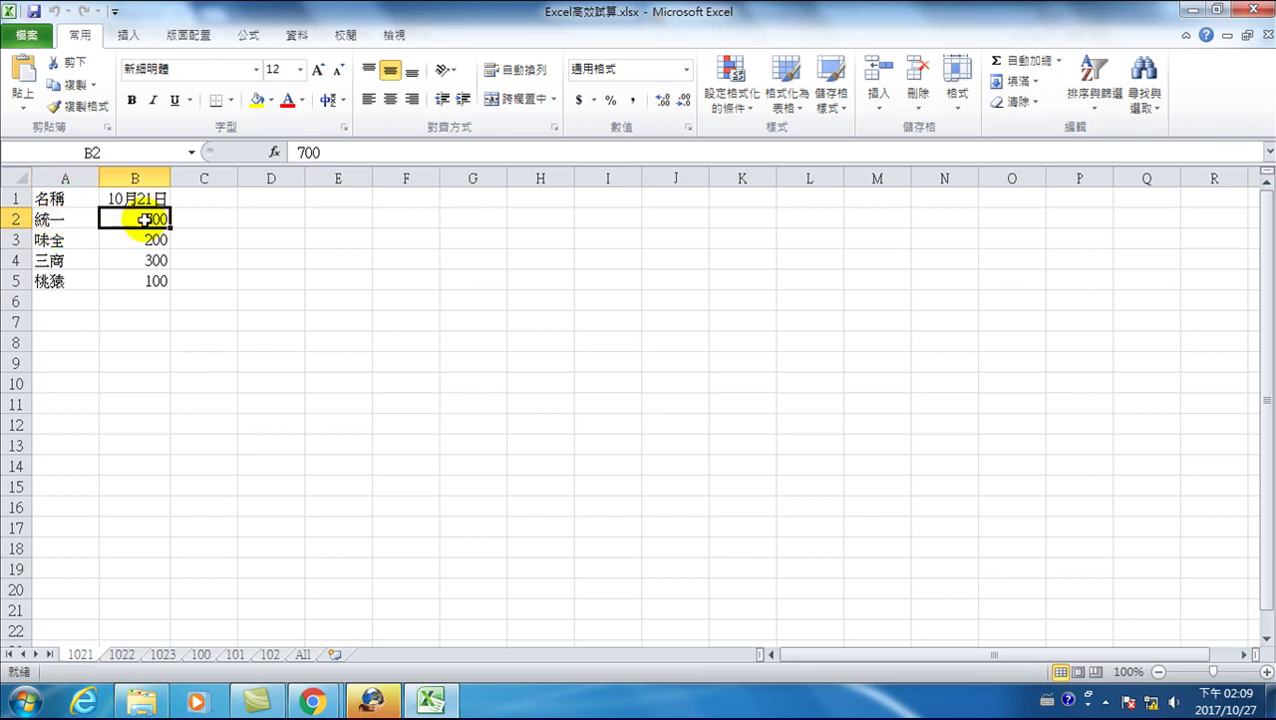
click(122, 656)
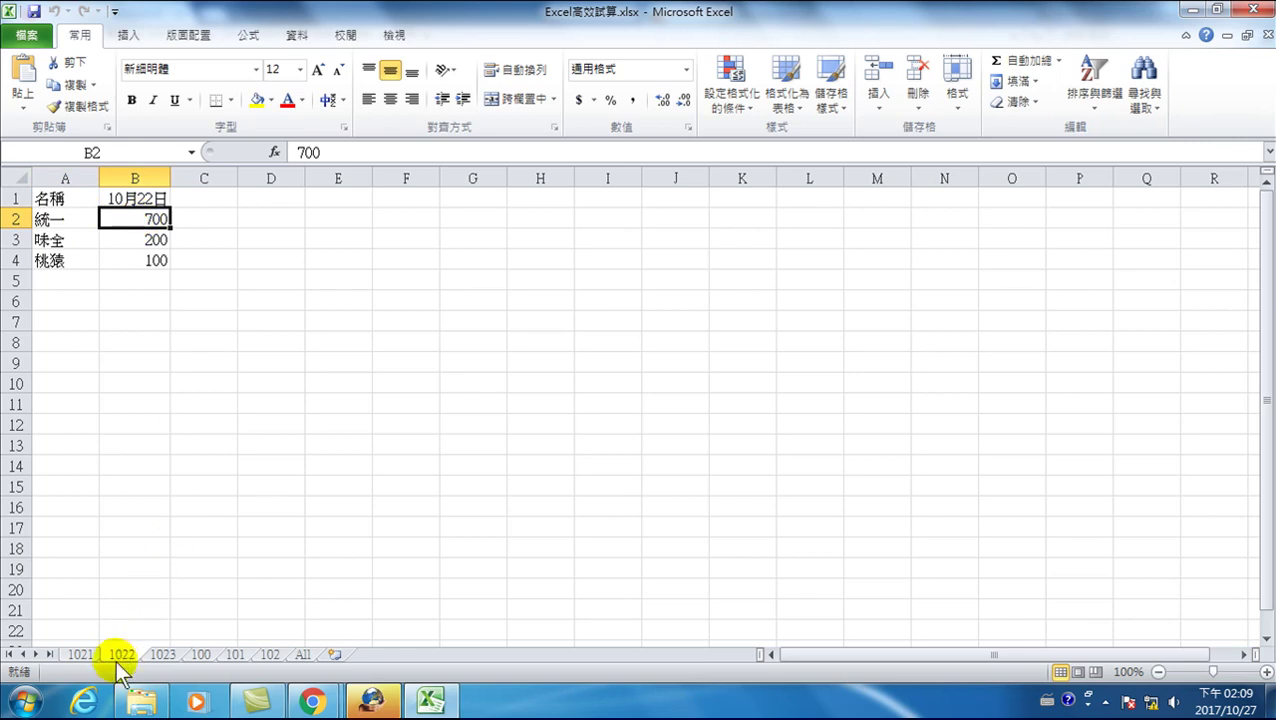
click(80, 655)
click(200, 218)
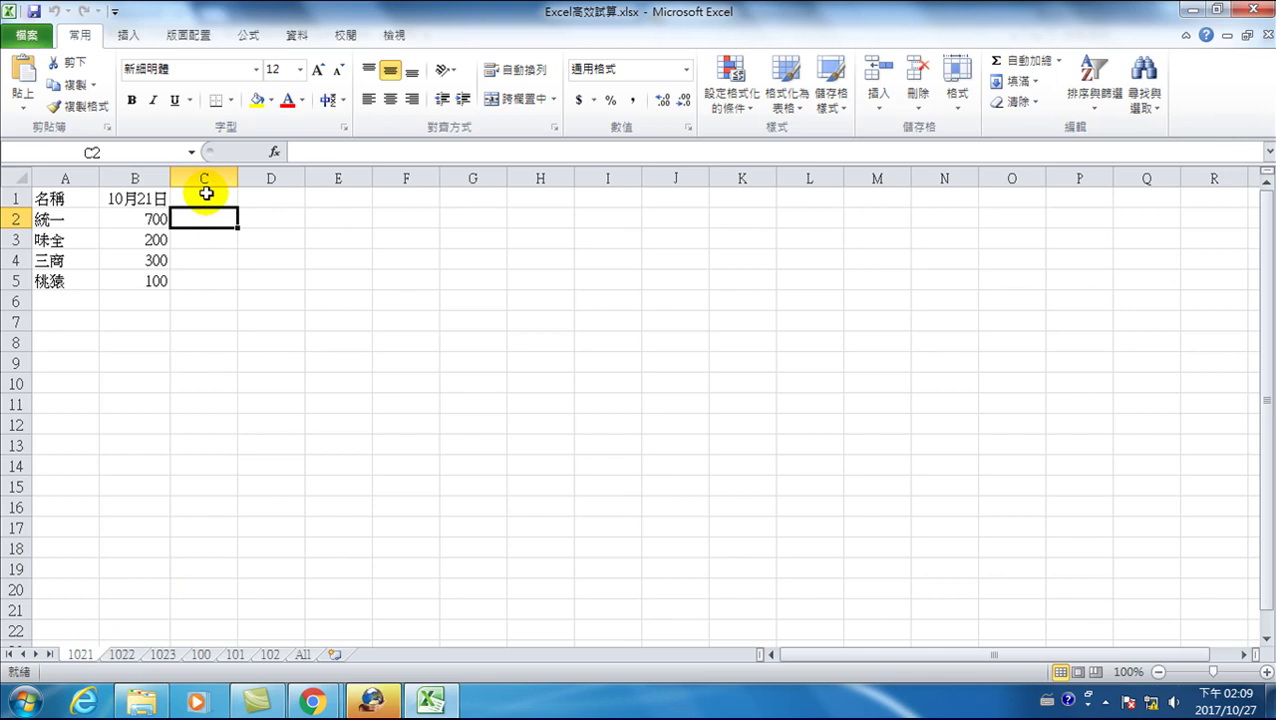
click(162, 655)
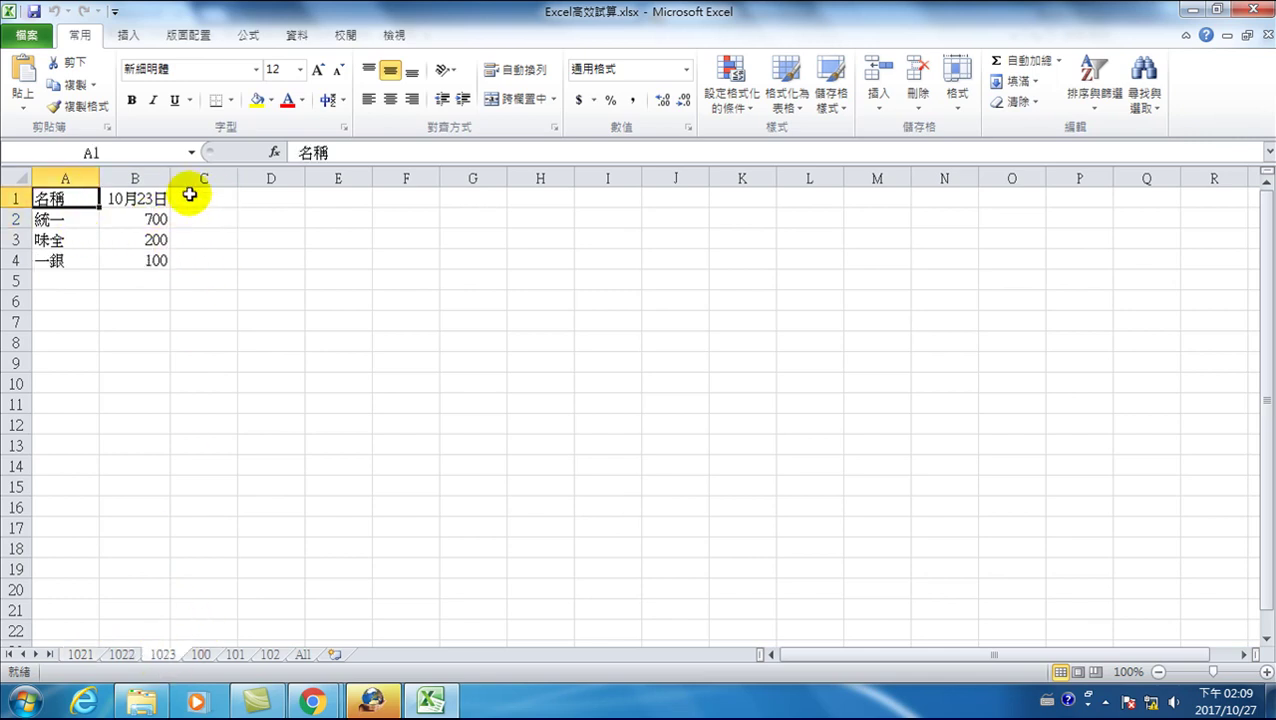
click(81, 654)
click(265, 196)
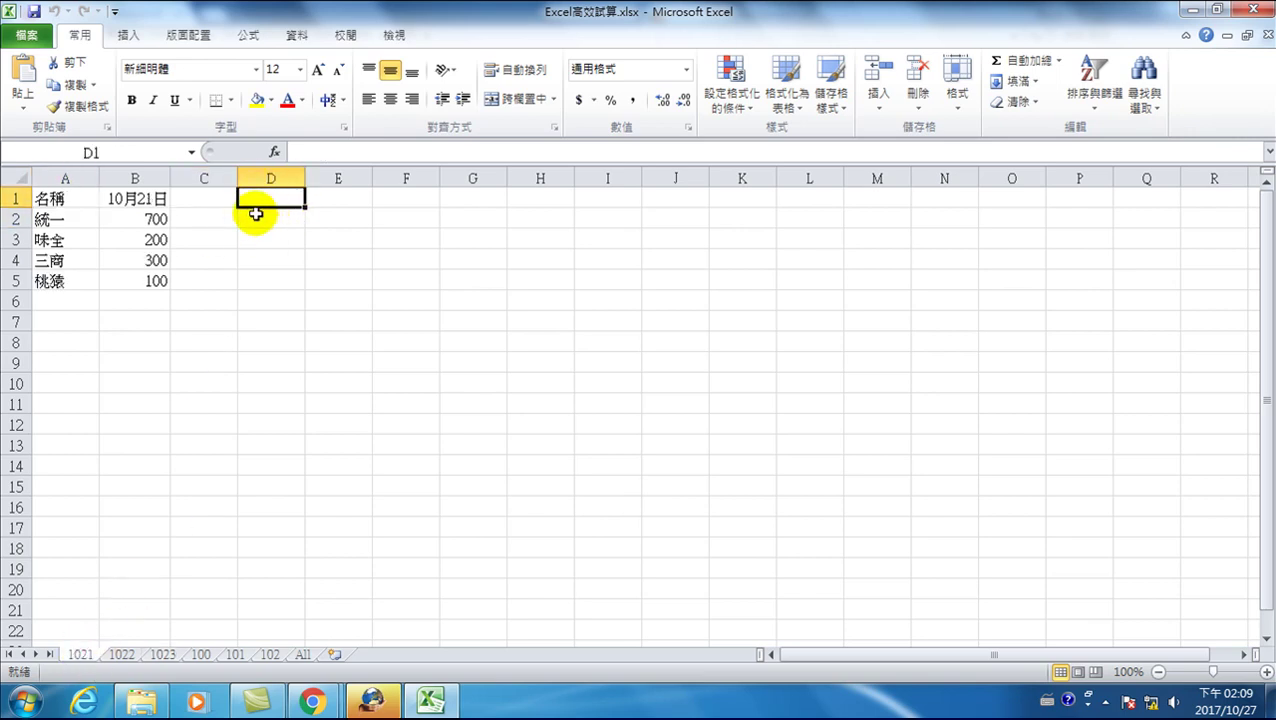
click(162, 654)
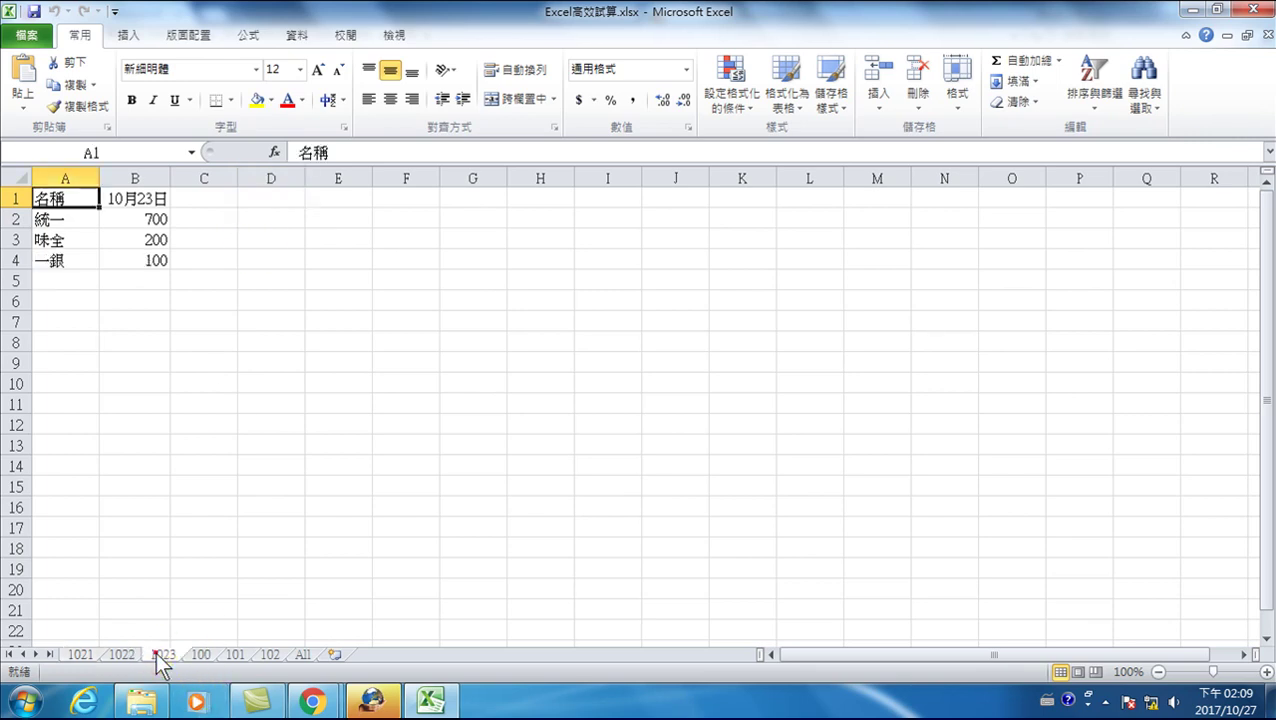
click(36, 265)
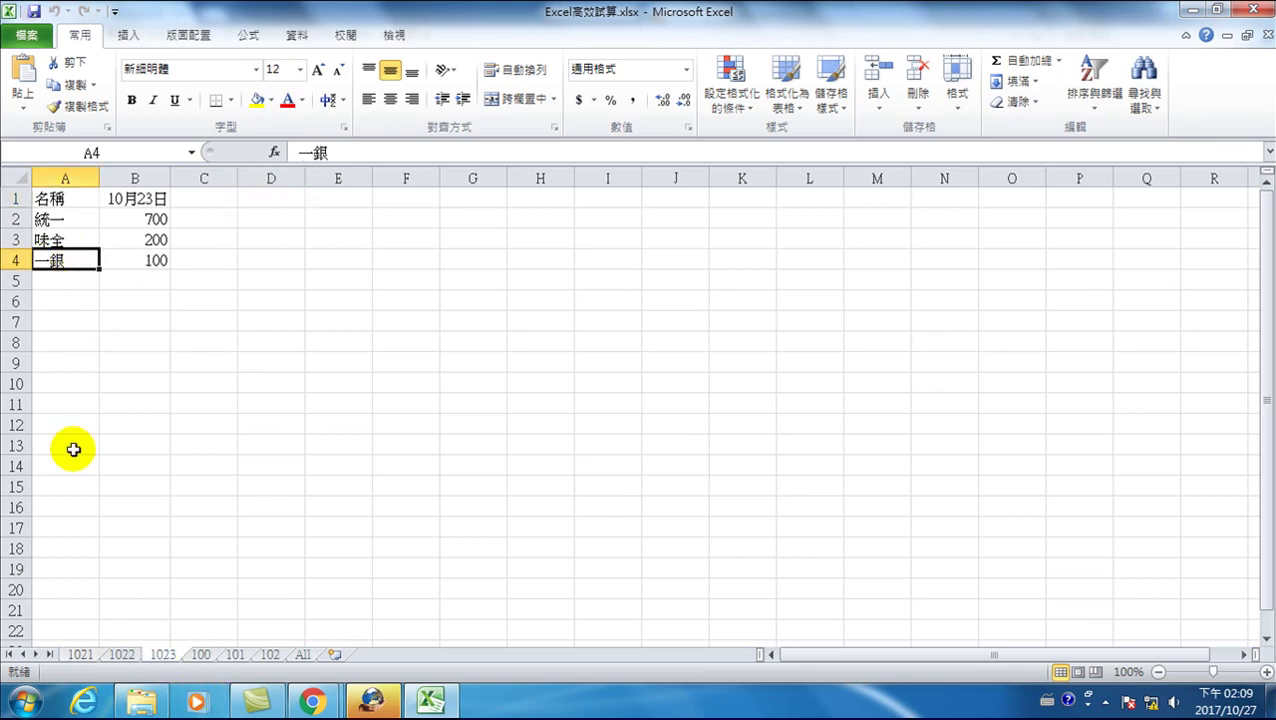
click(82, 654)
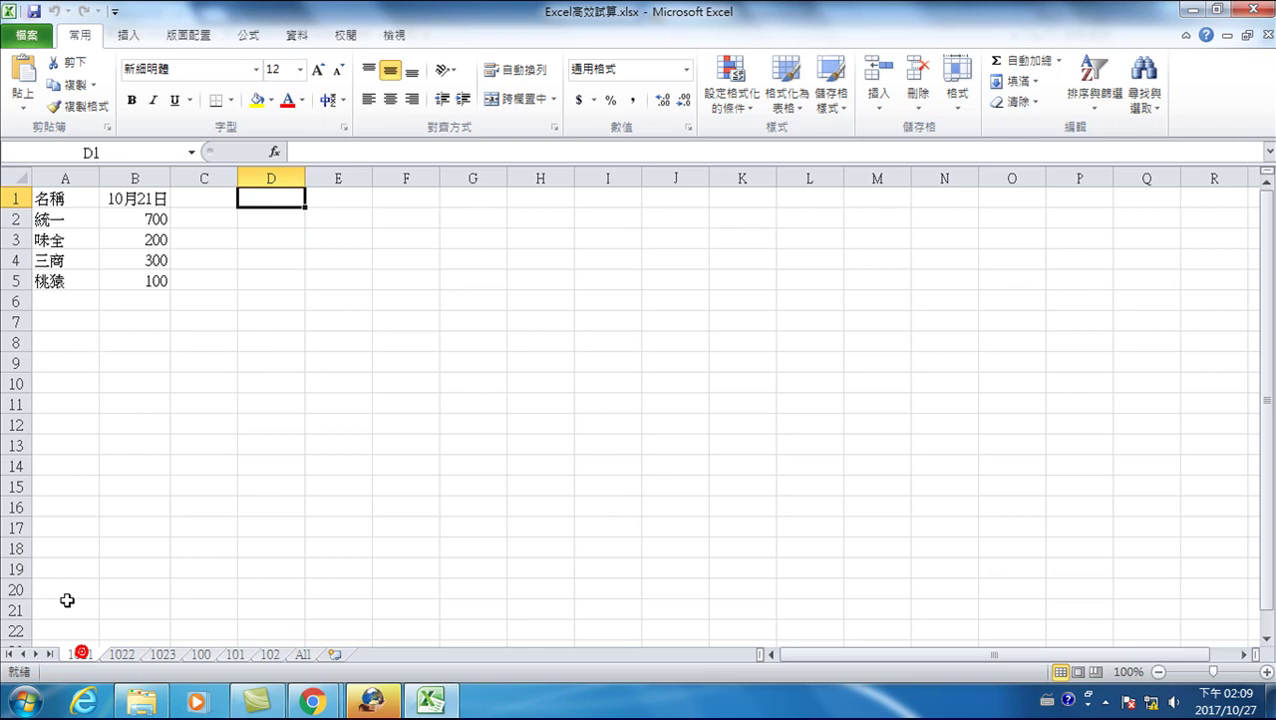
click(45, 299)
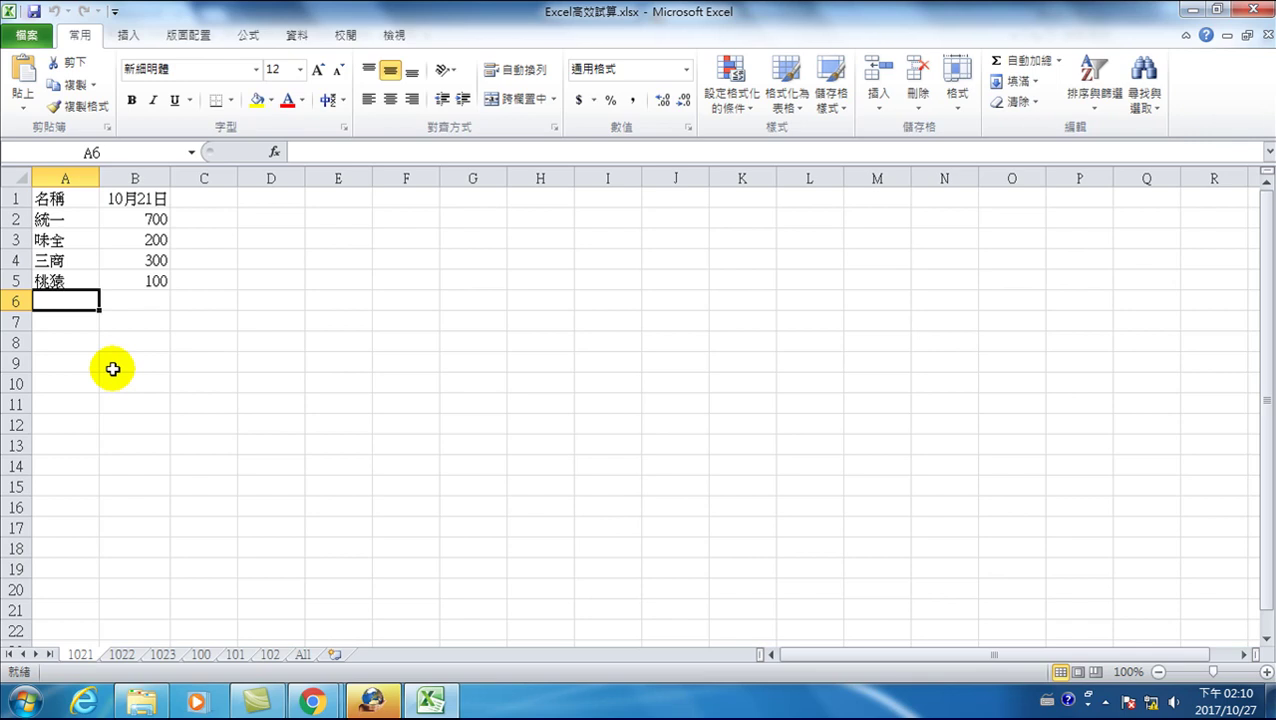
- Copy sheet 1022's A2:B4 company rows and paste them as values at A6 on sheet 1021
click(122, 655)
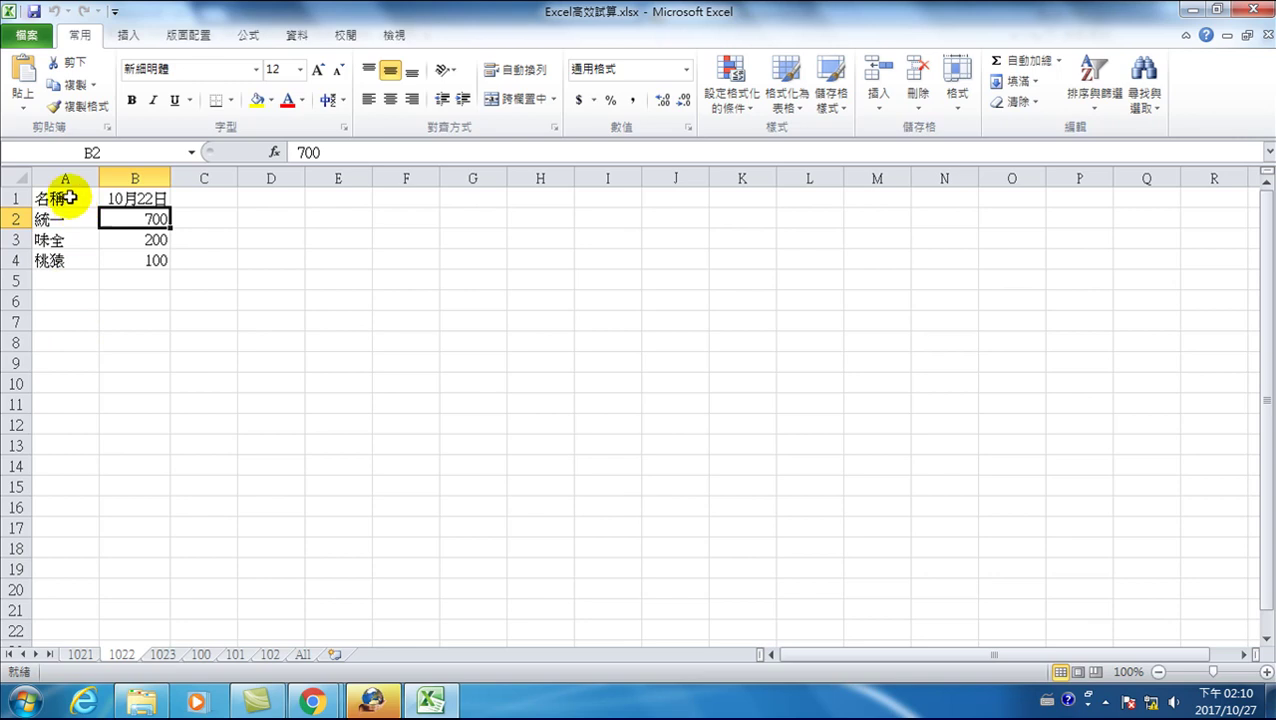
drag(52, 195, 134, 250)
right_click(134, 250)
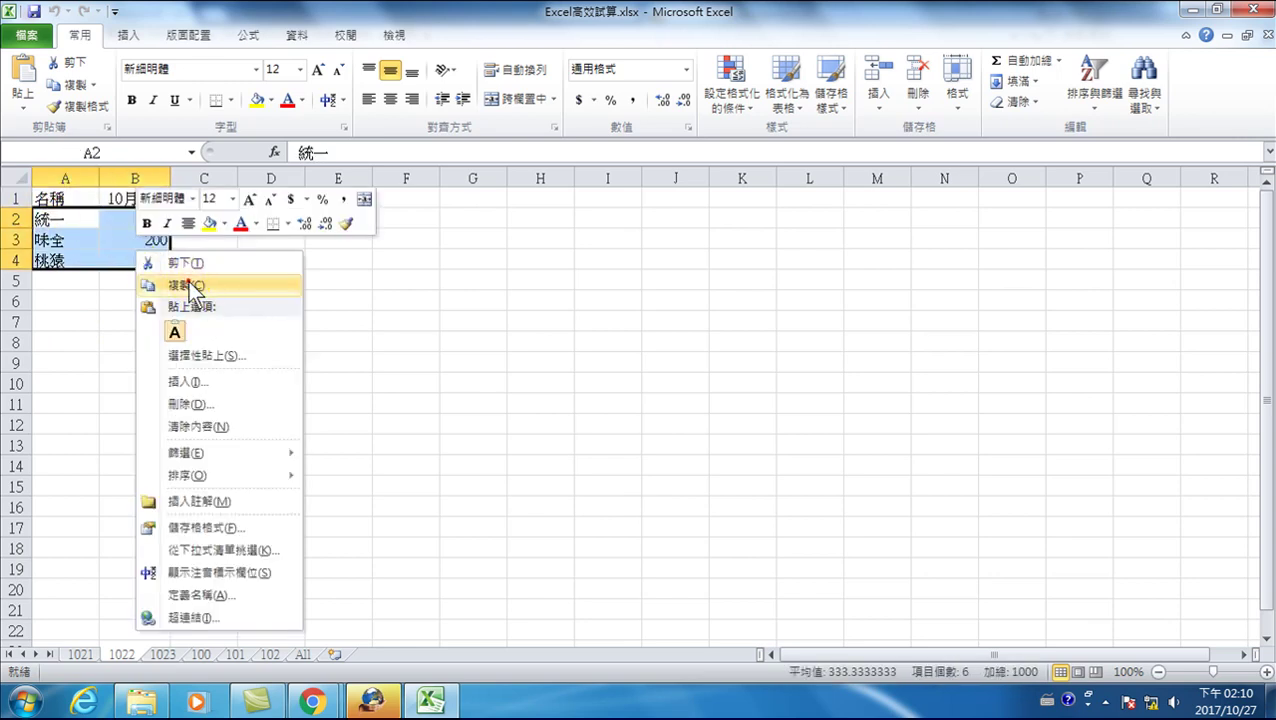
click(185, 283)
click(88, 656)
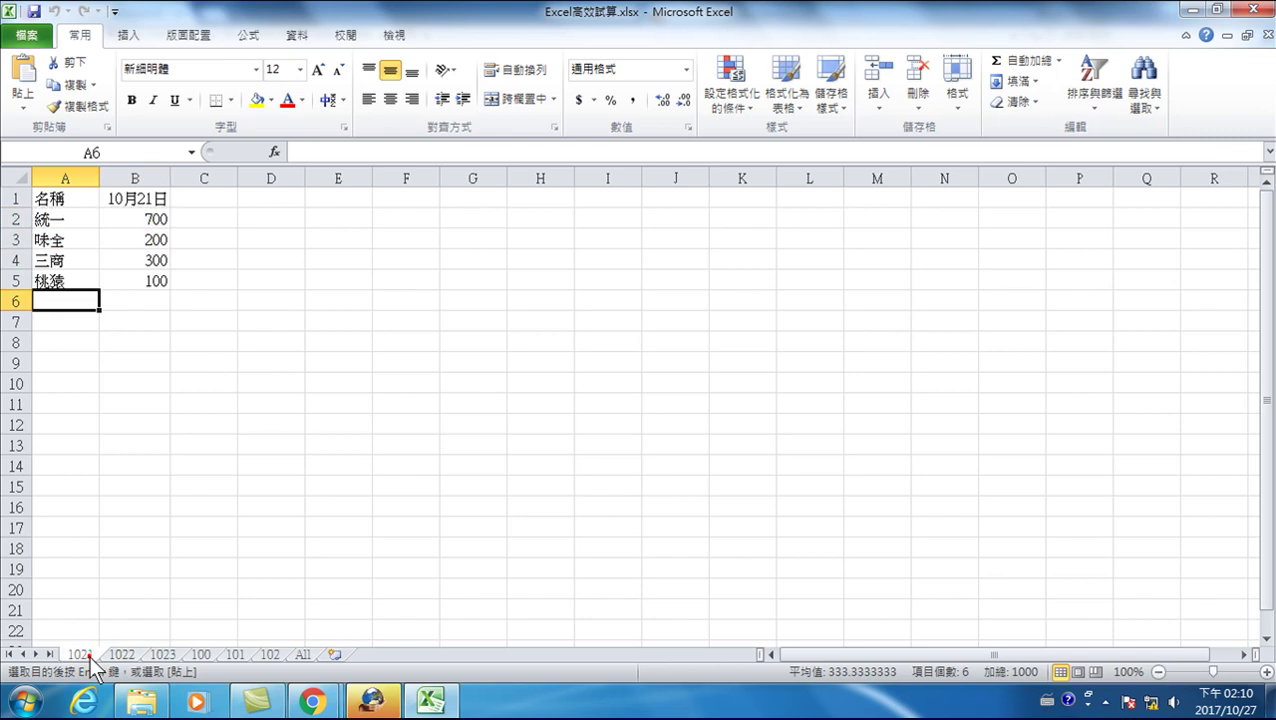
right_click(60, 300)
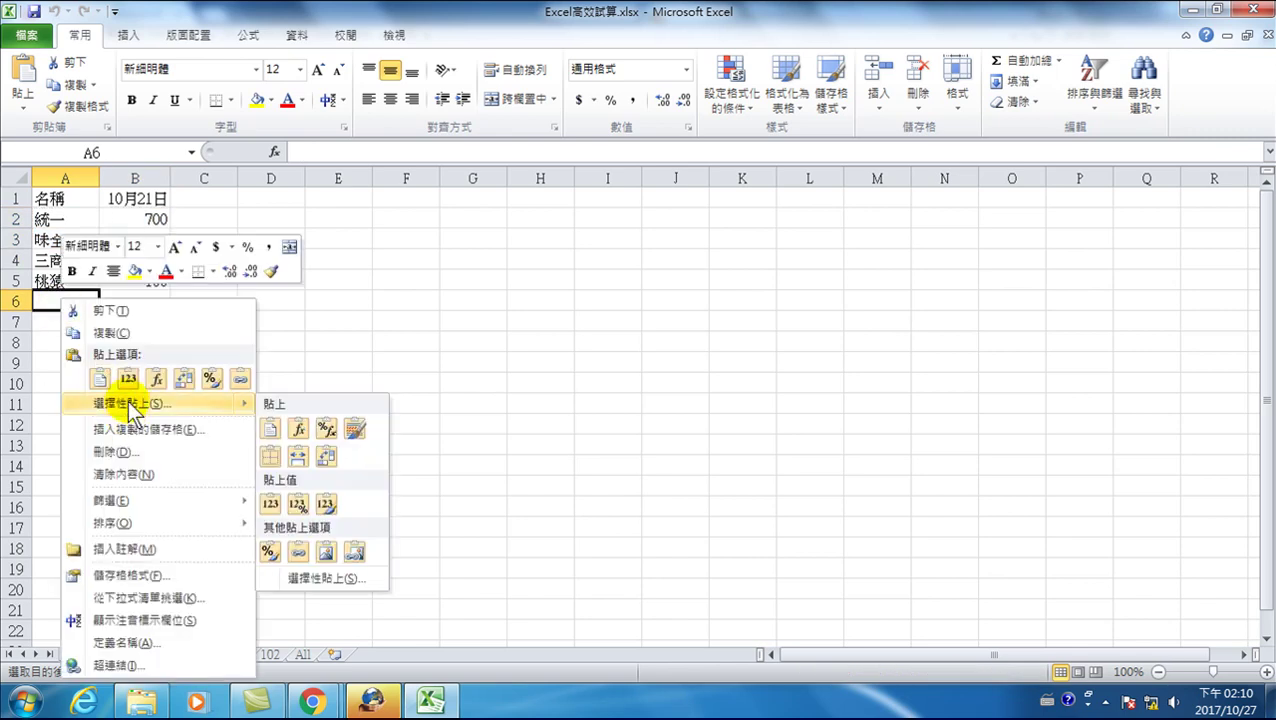
click(130, 404)
click(26, 332)
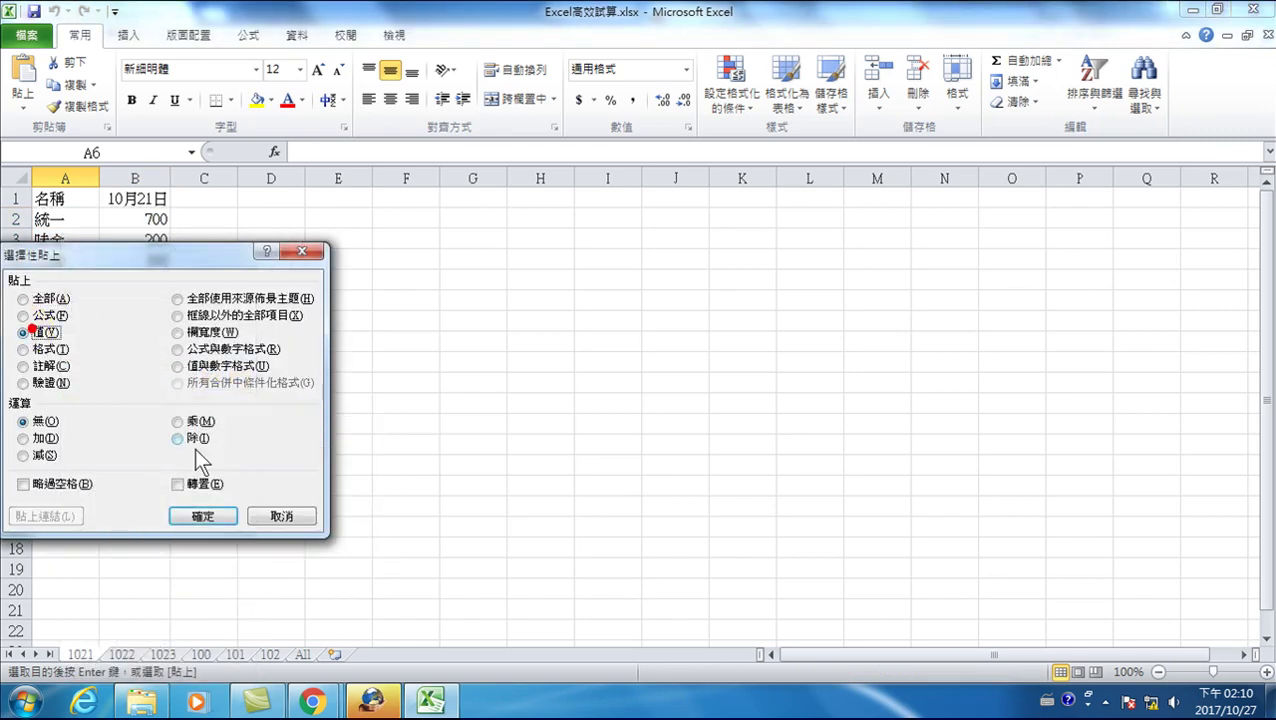
click(203, 516)
- Move 統一's 700 into C2 and enter the 10月22日 header in C1
click(146, 302)
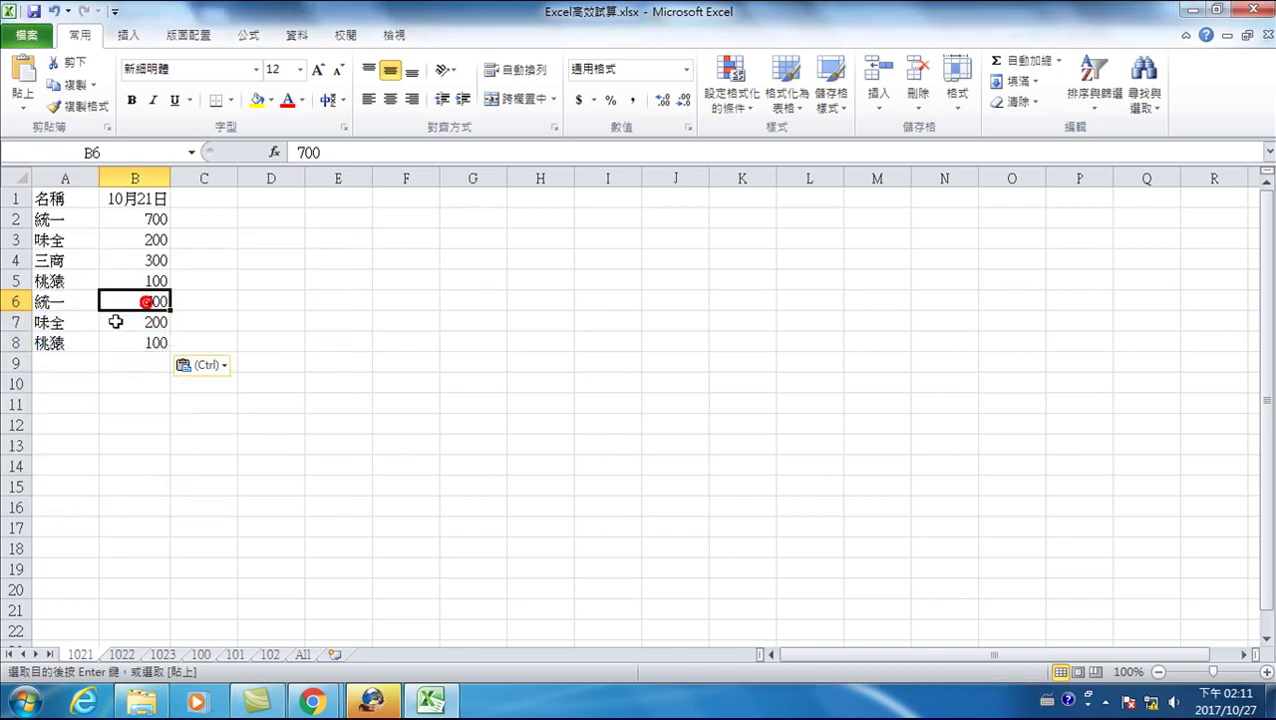
click(80, 302)
click(131, 298)
drag(152, 318, 219, 222)
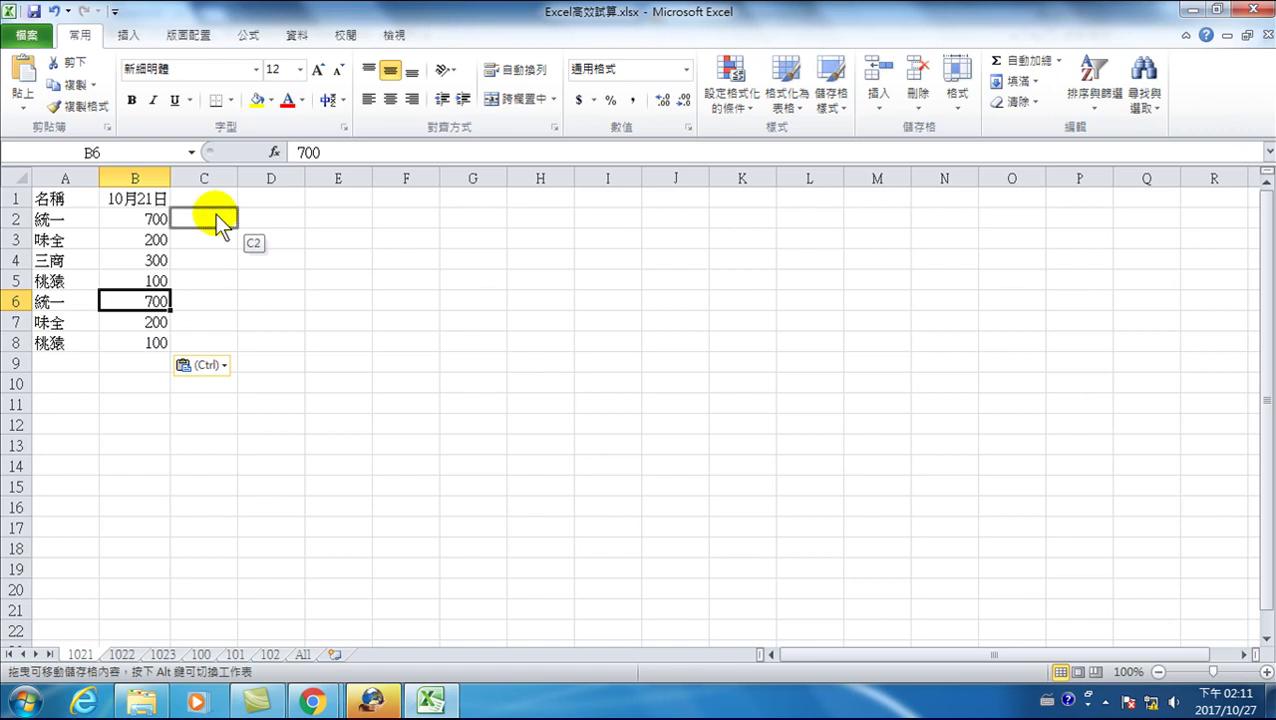
click(192, 194)
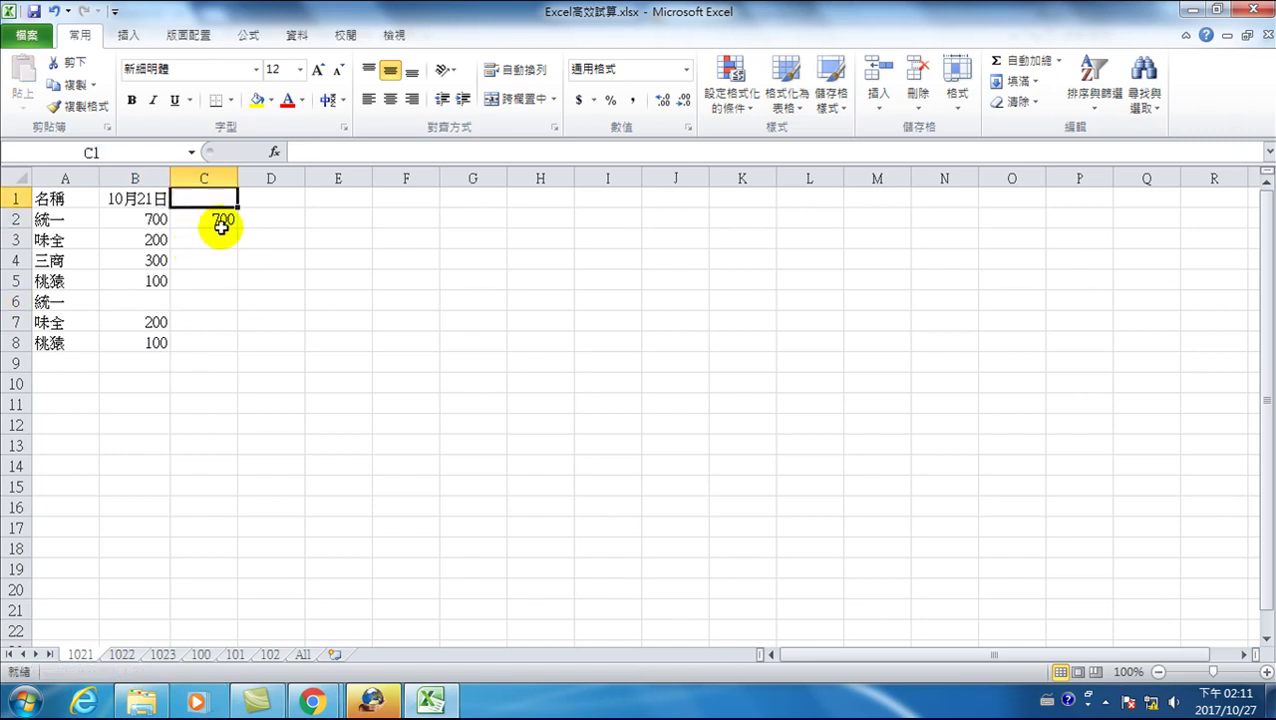
text(10月22日)
click(221, 227)
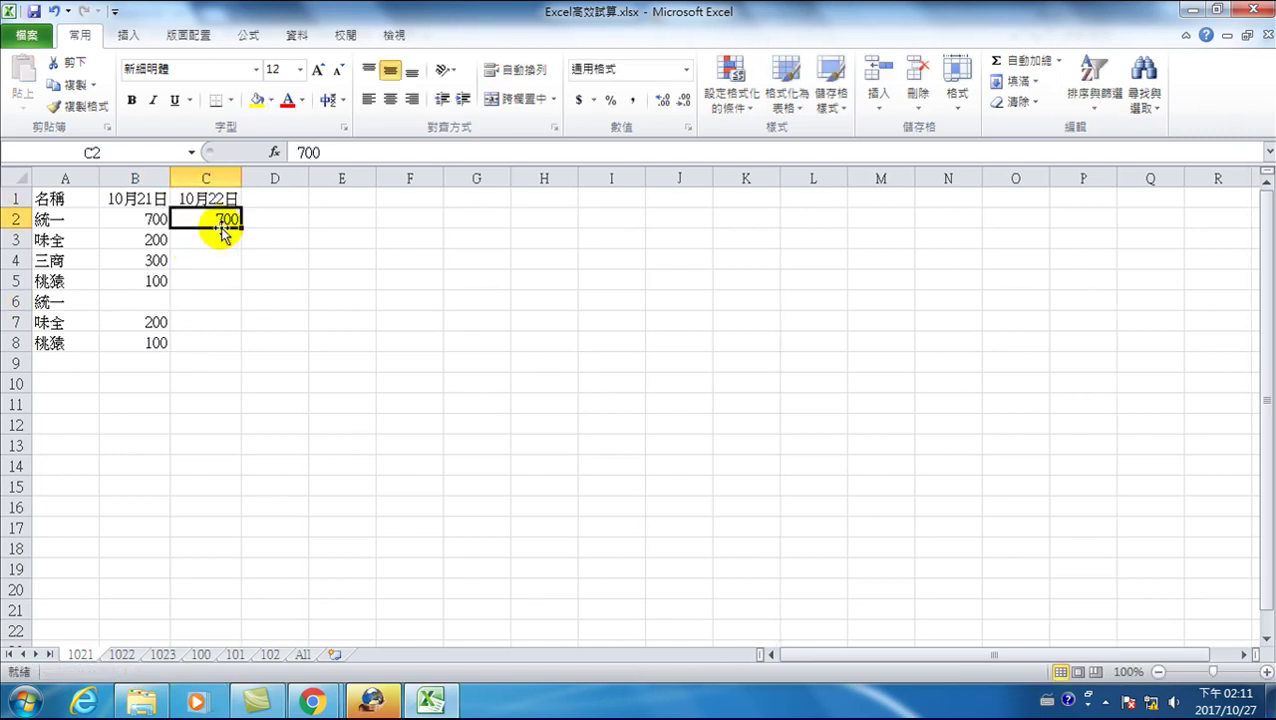
- Move 味全's 200 into C3 and 桃猿's 100 into C5 beside their names
click(70, 323)
click(152, 322)
drag(157, 316, 198, 233)
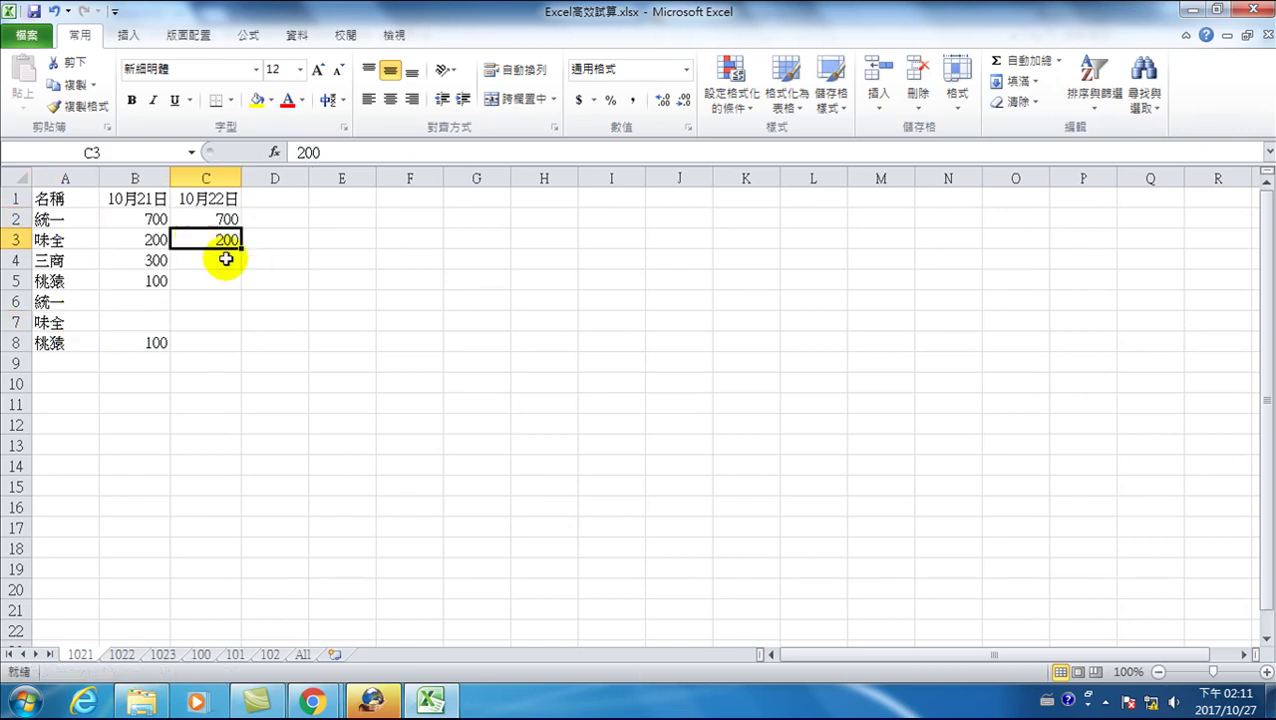
click(148, 342)
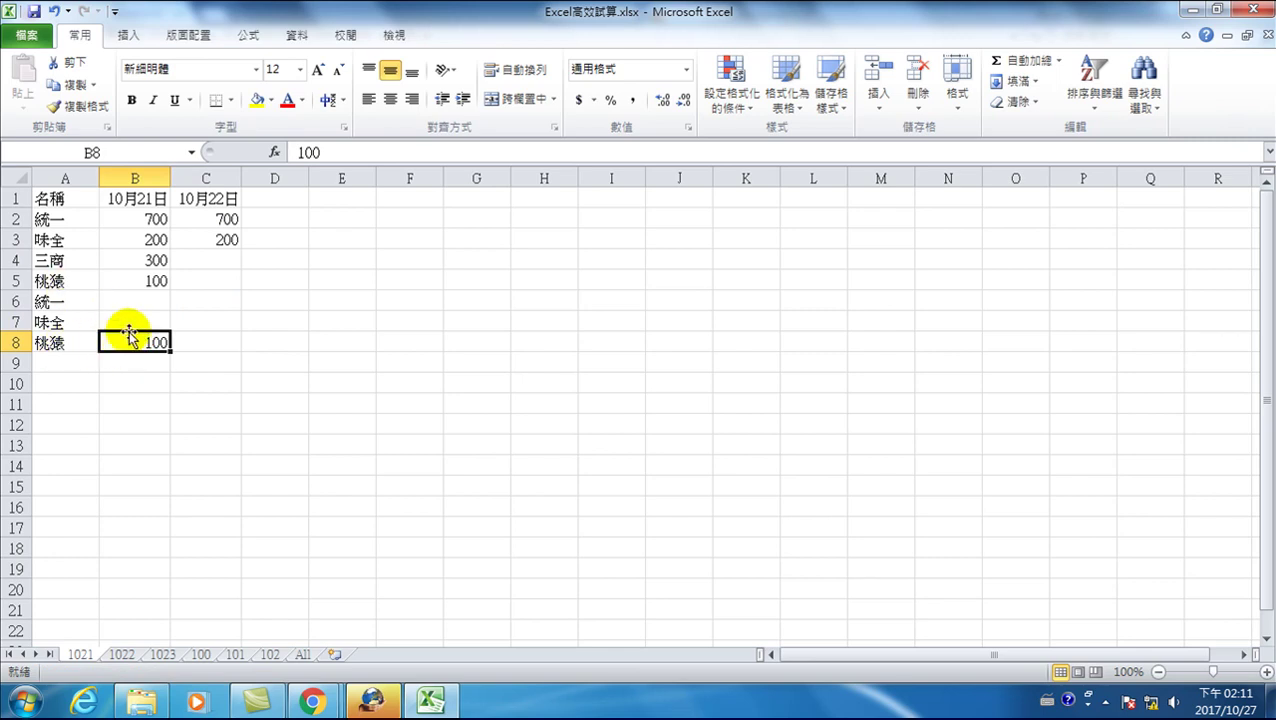
drag(134, 333, 217, 291)
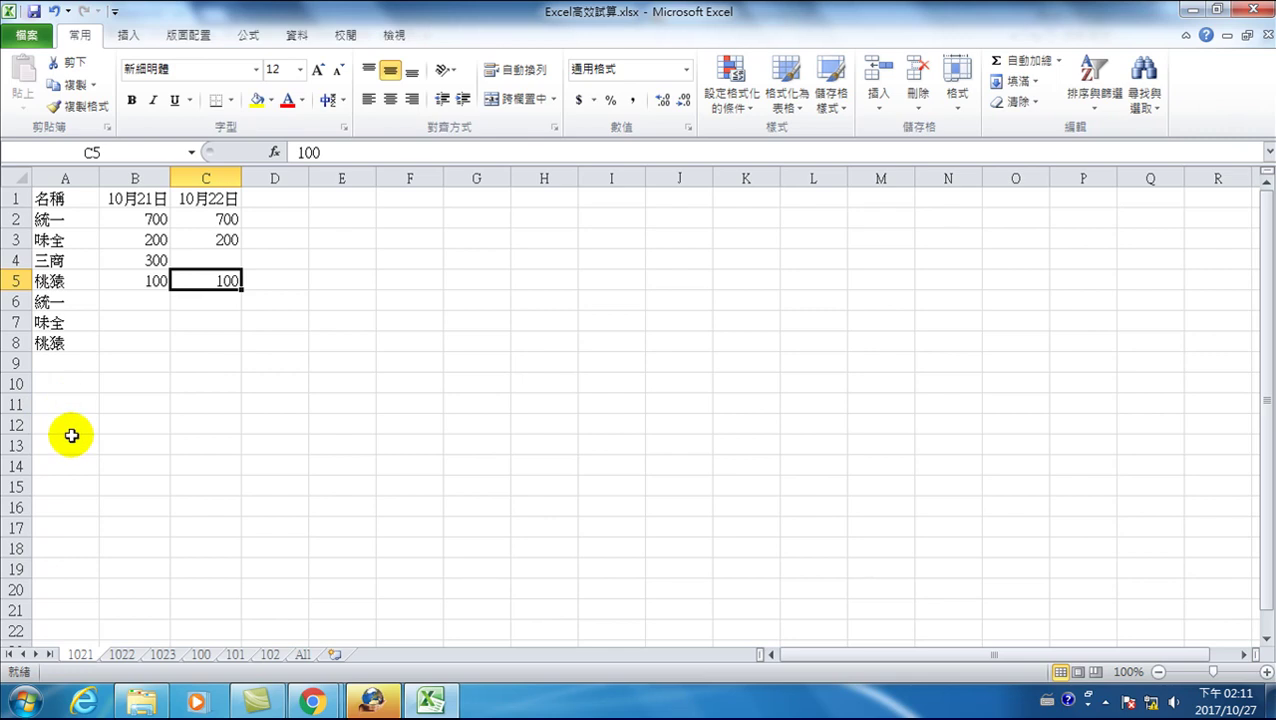
- Close Excel without saving the trial edits and reopen Excel高效試算.xlsx
click(1255, 10)
click(650, 369)
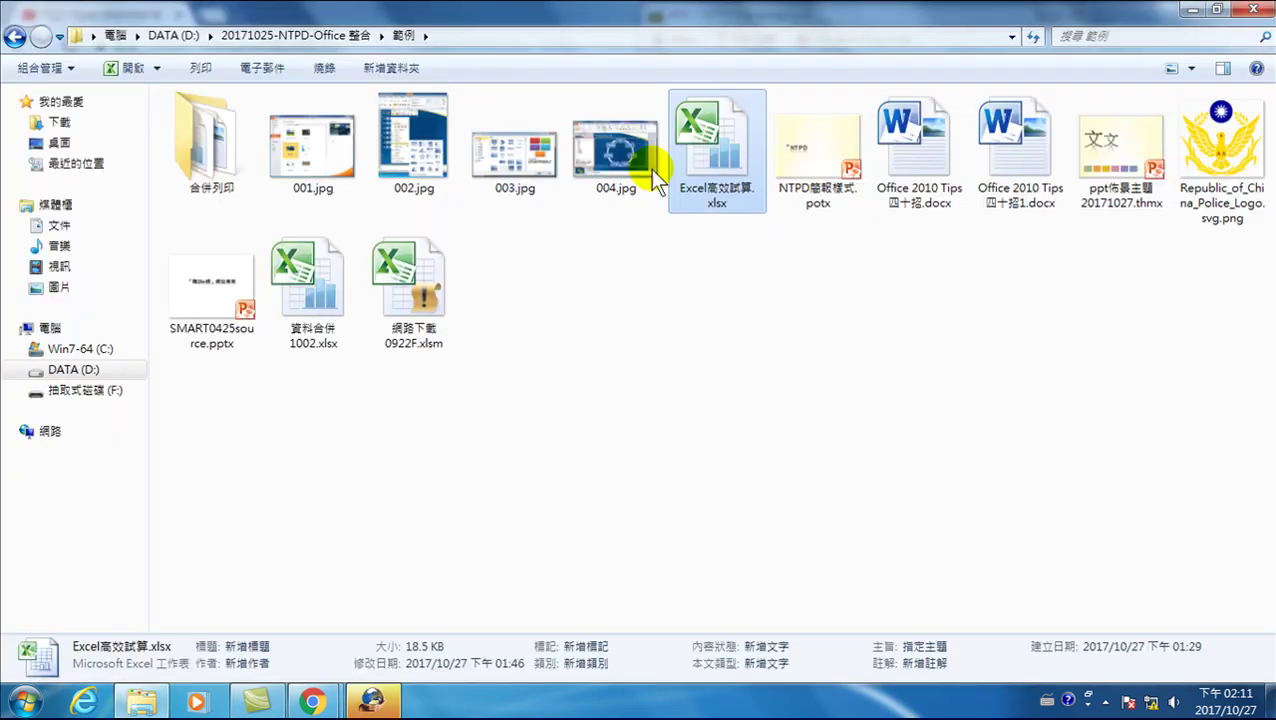
double_click(713, 135)
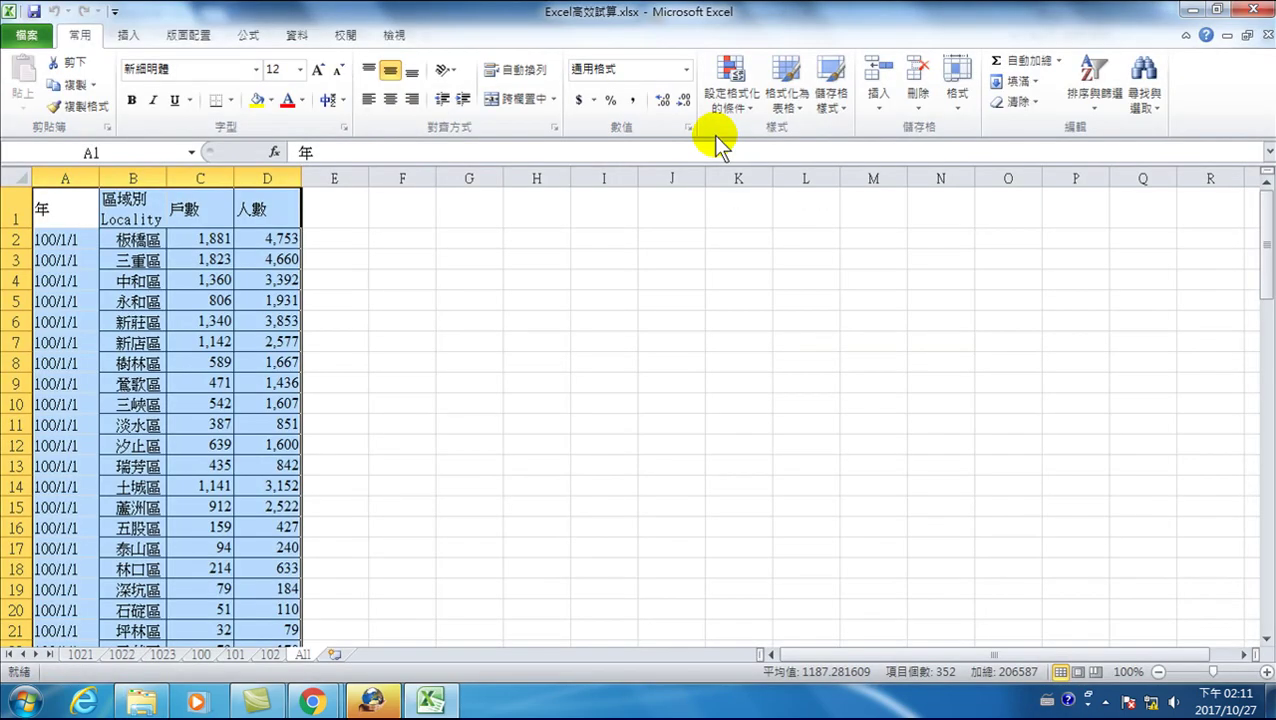
- On sheet 1021, select G1 as the destination for the consolidated table
click(79, 654)
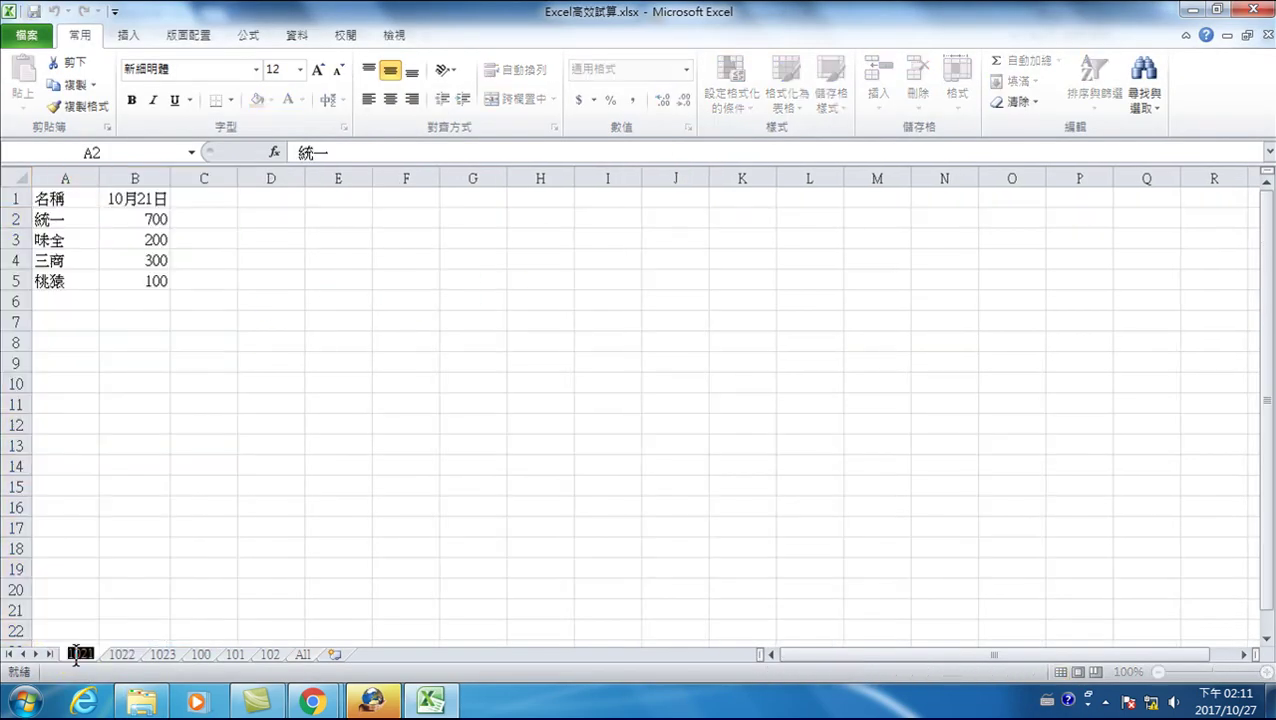
click(204, 424)
click(204, 213)
click(463, 195)
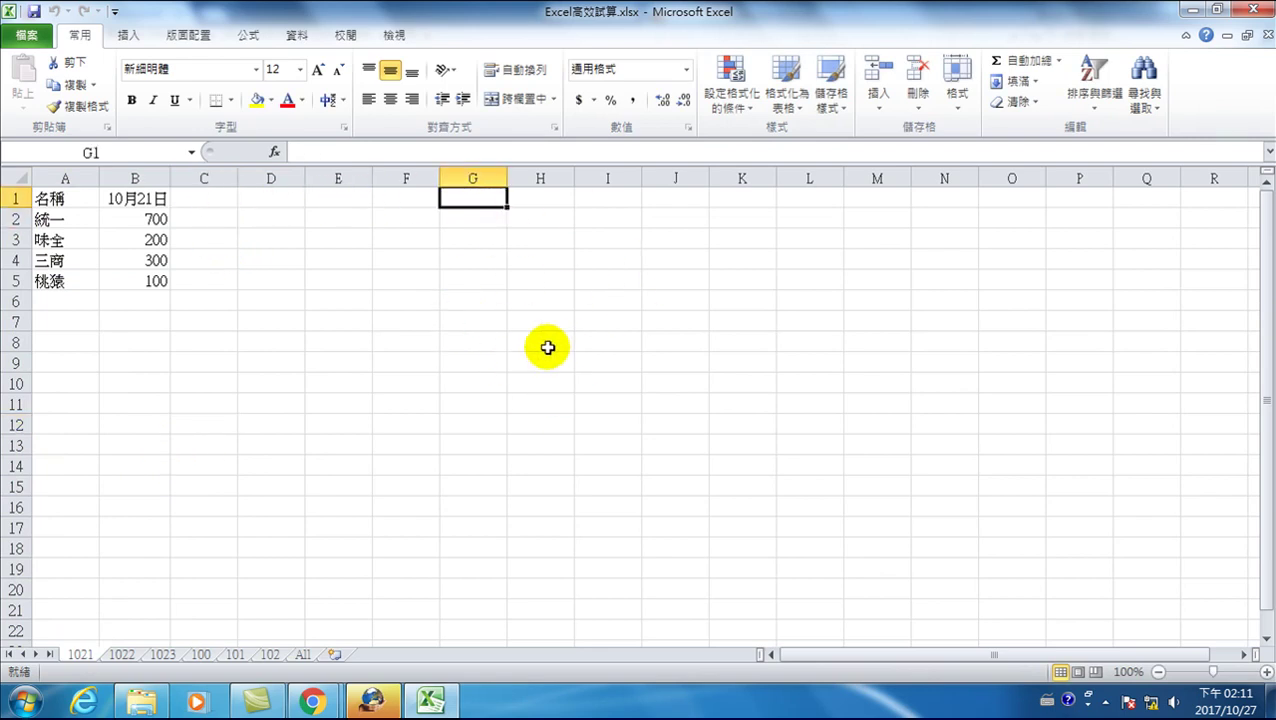
- Review the data on sheets 1022 and 1023, then return to sheet 1021
click(130, 656)
click(160, 656)
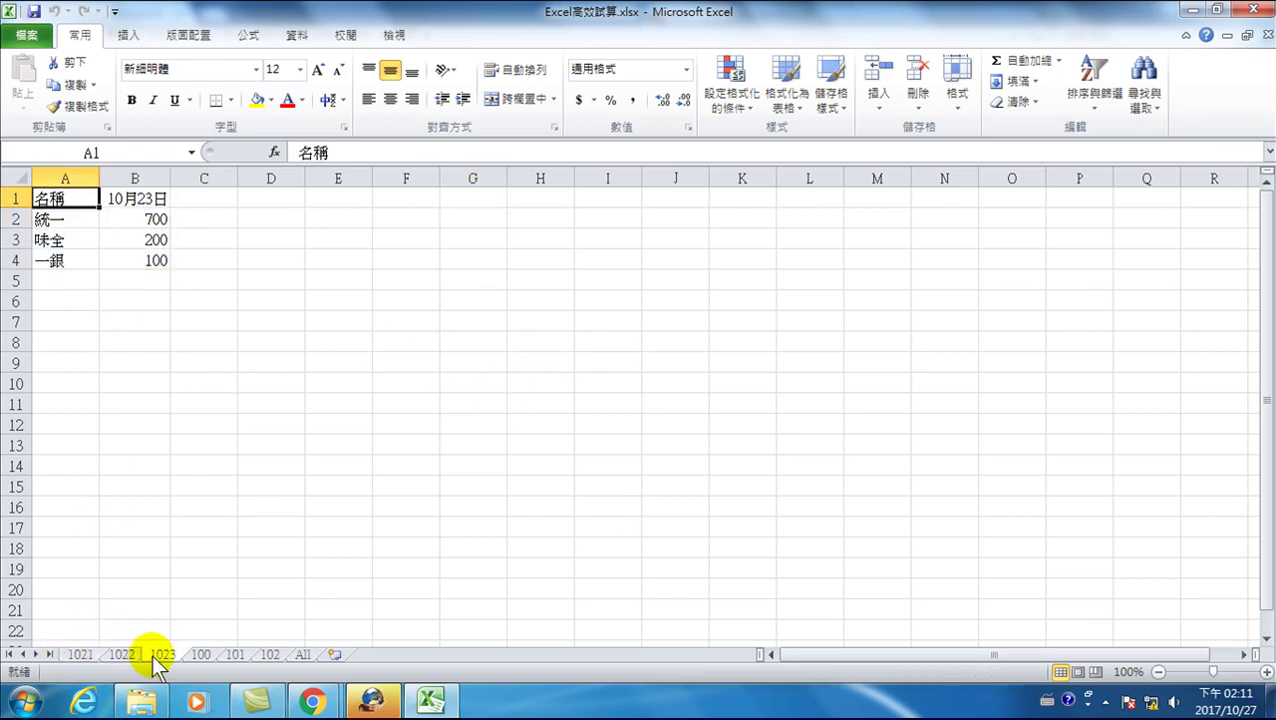
click(80, 655)
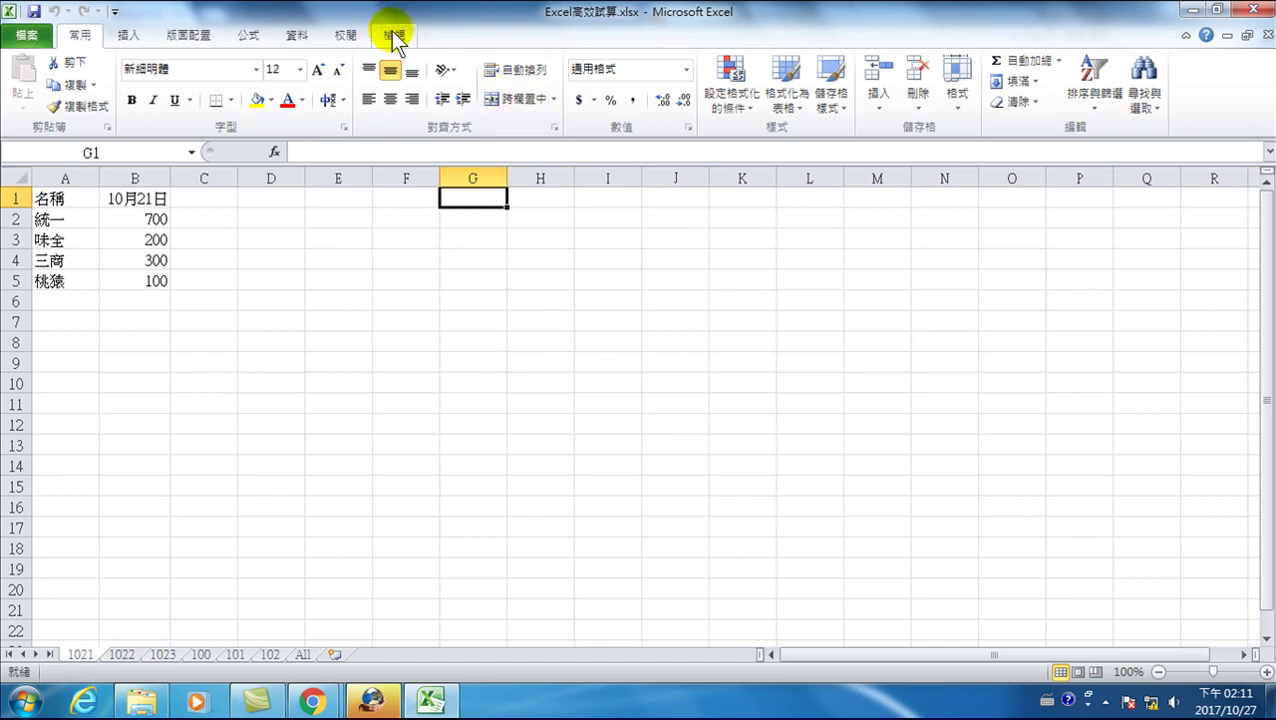
- Open Data > Consolidate and add sheet 1021's range A1:B5 as a source
click(299, 35)
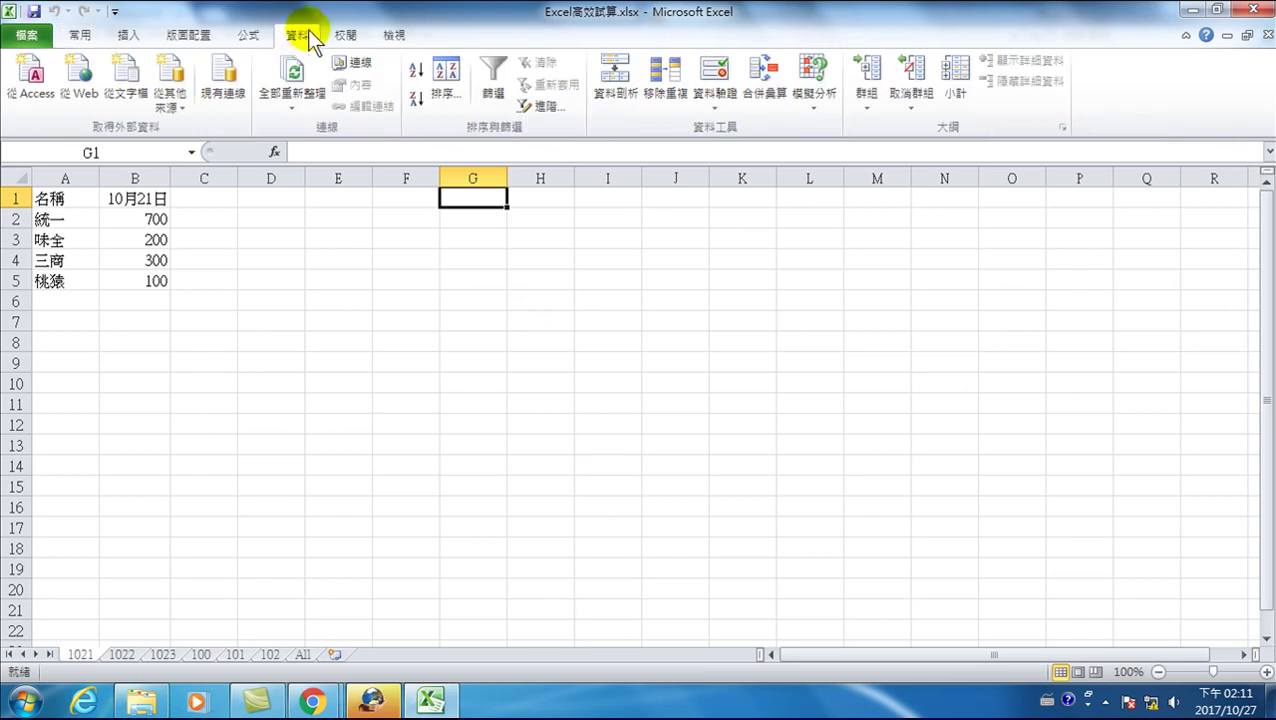
click(768, 70)
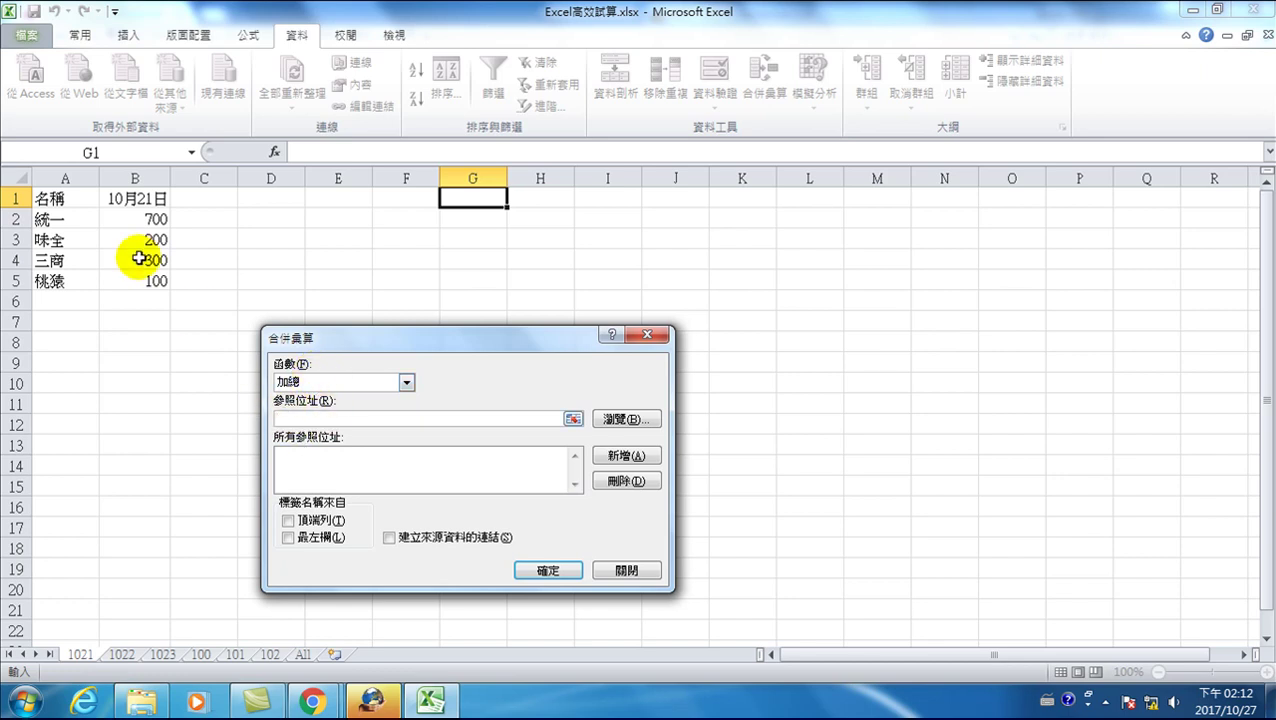
click(82, 654)
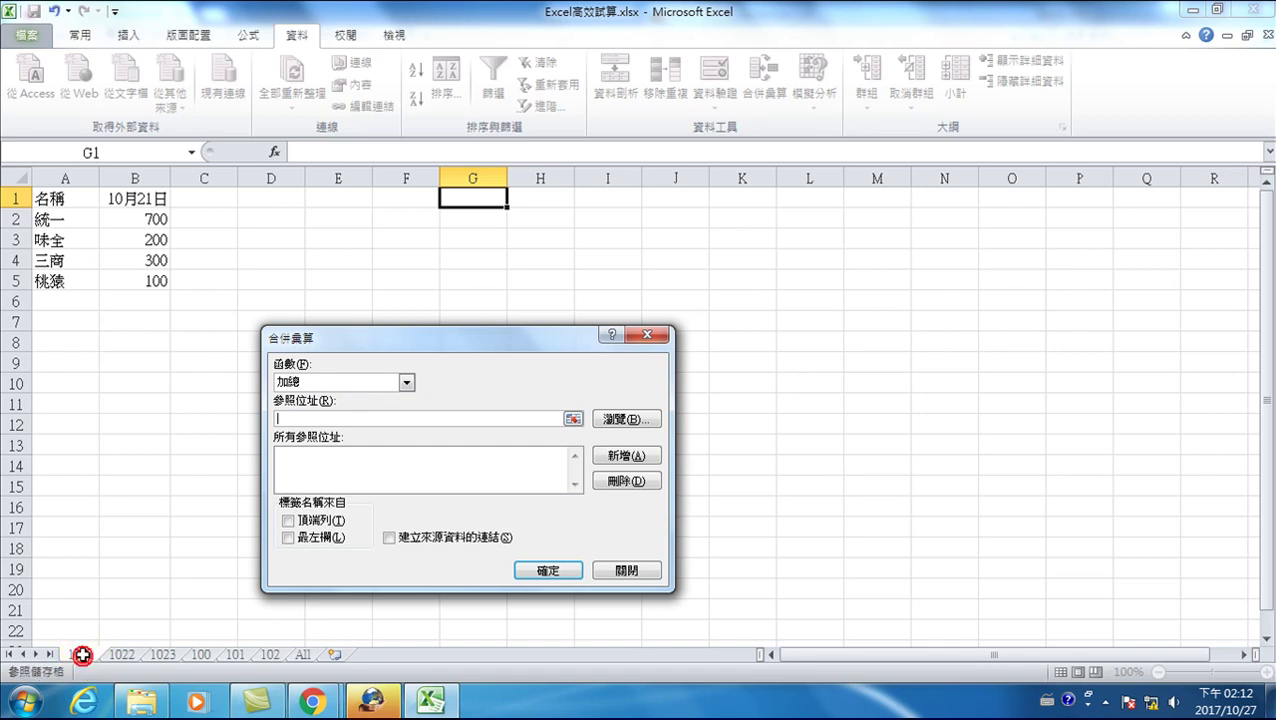
drag(65, 192, 122, 288)
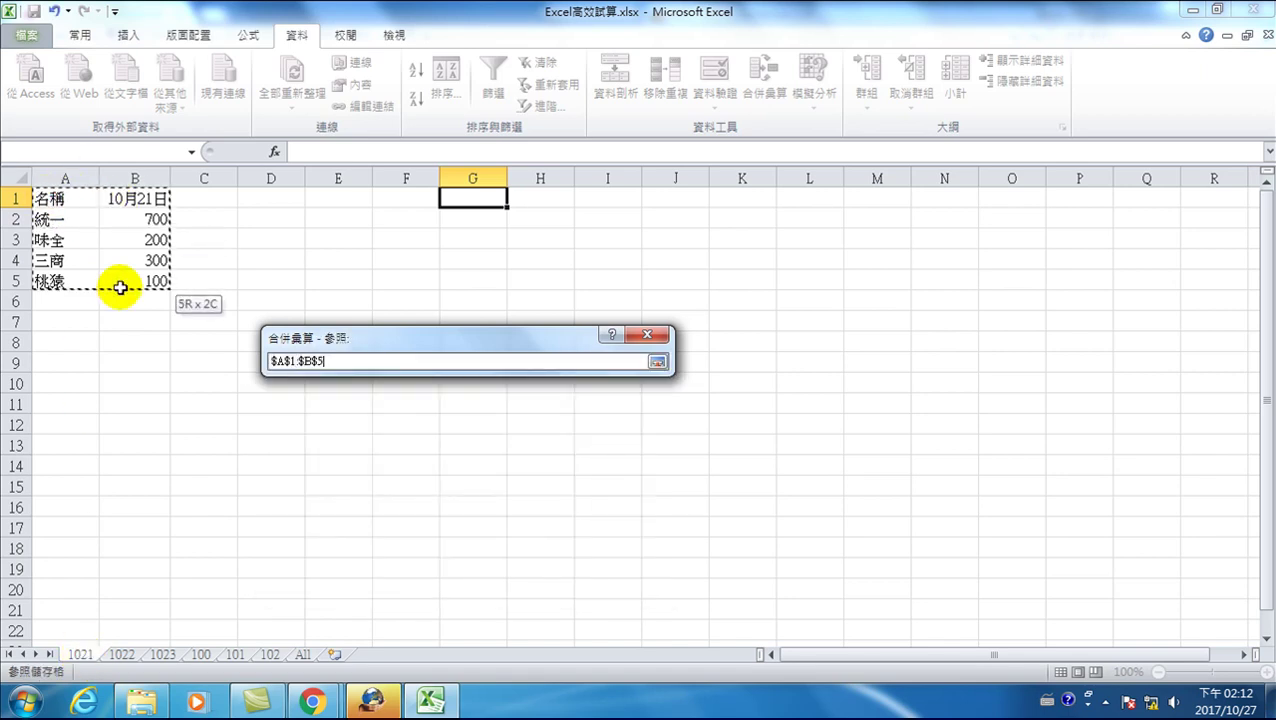
click(626, 456)
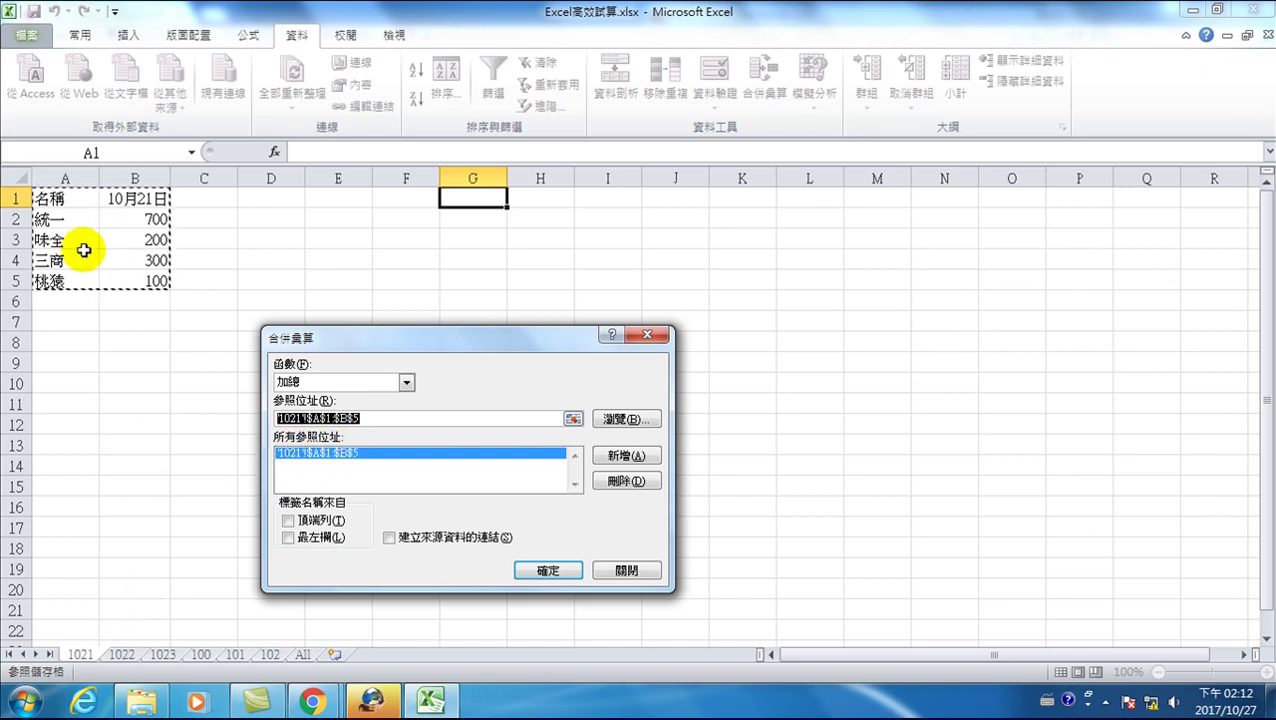
- Add sheet 1022's A1:B4 and sheet 1023's A1:B4 to the source references
click(123, 655)
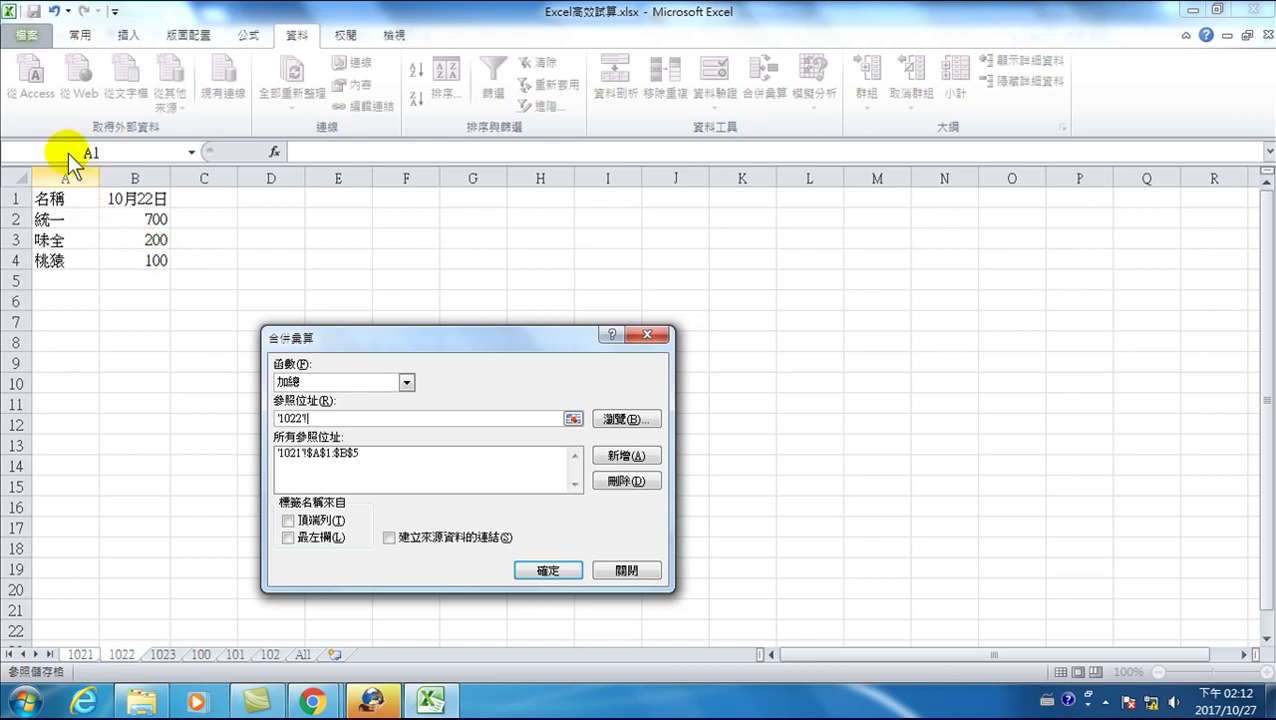
drag(40, 197, 144, 260)
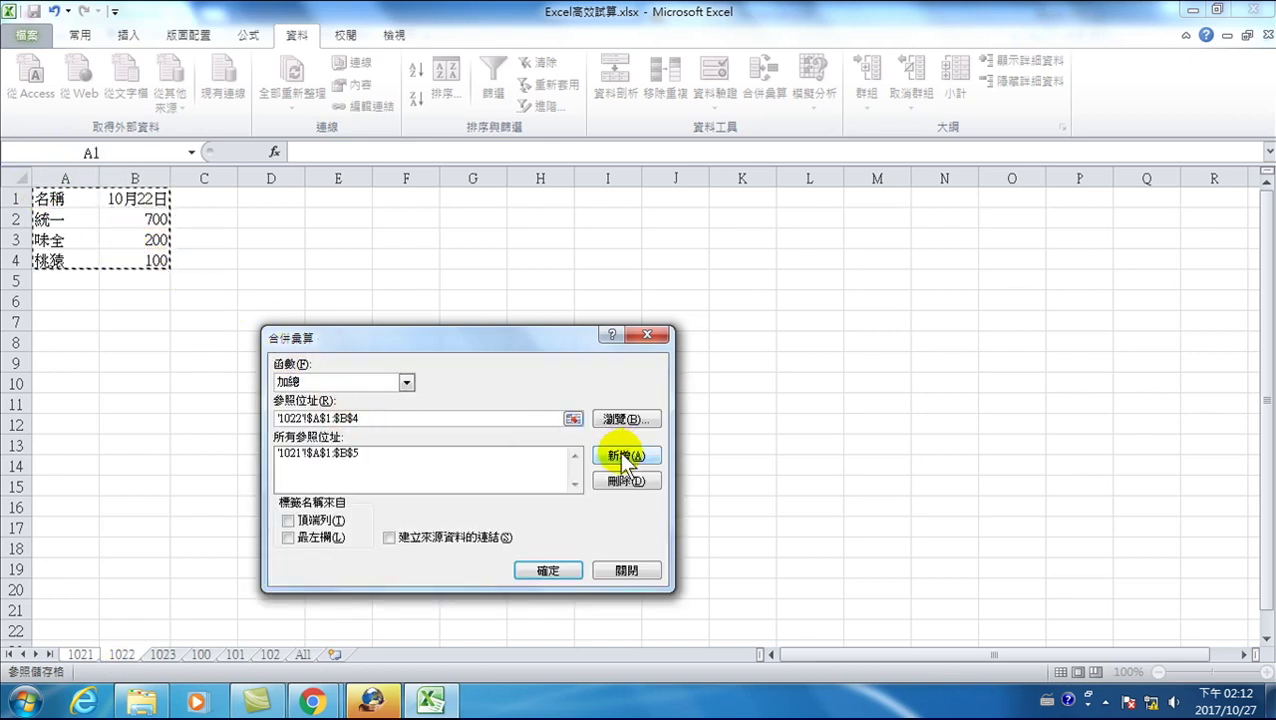
click(624, 455)
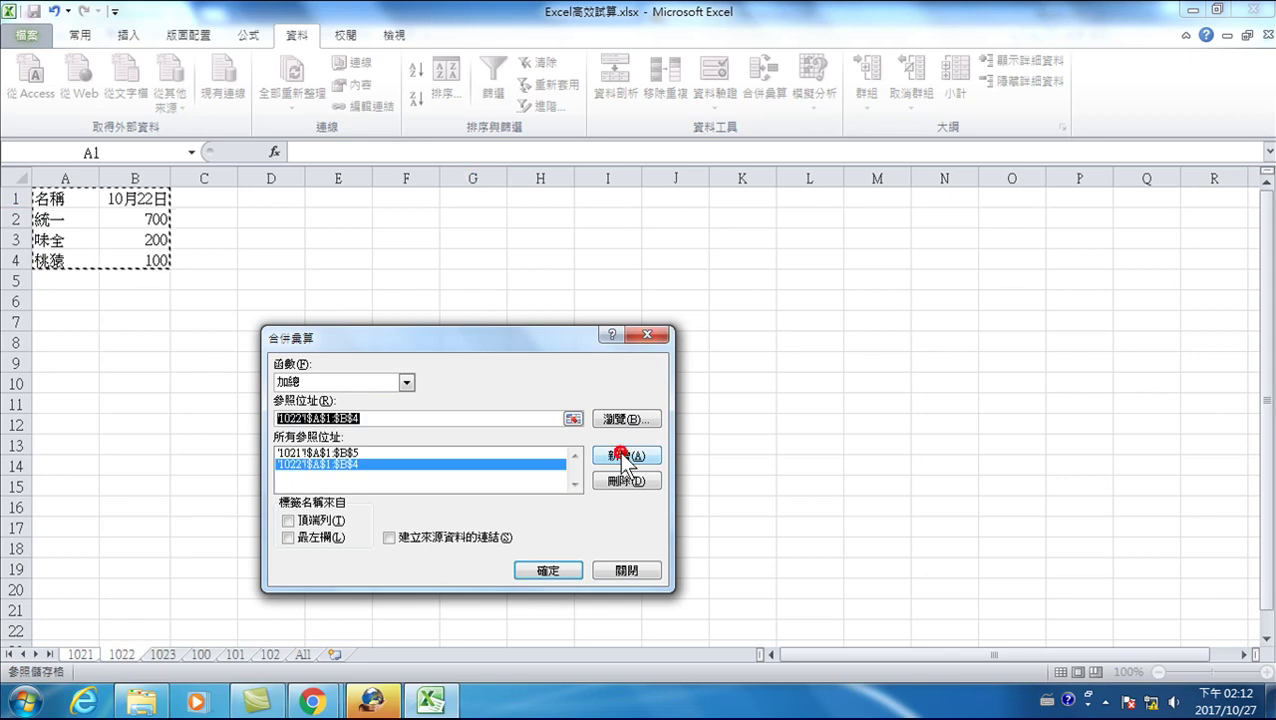
click(163, 655)
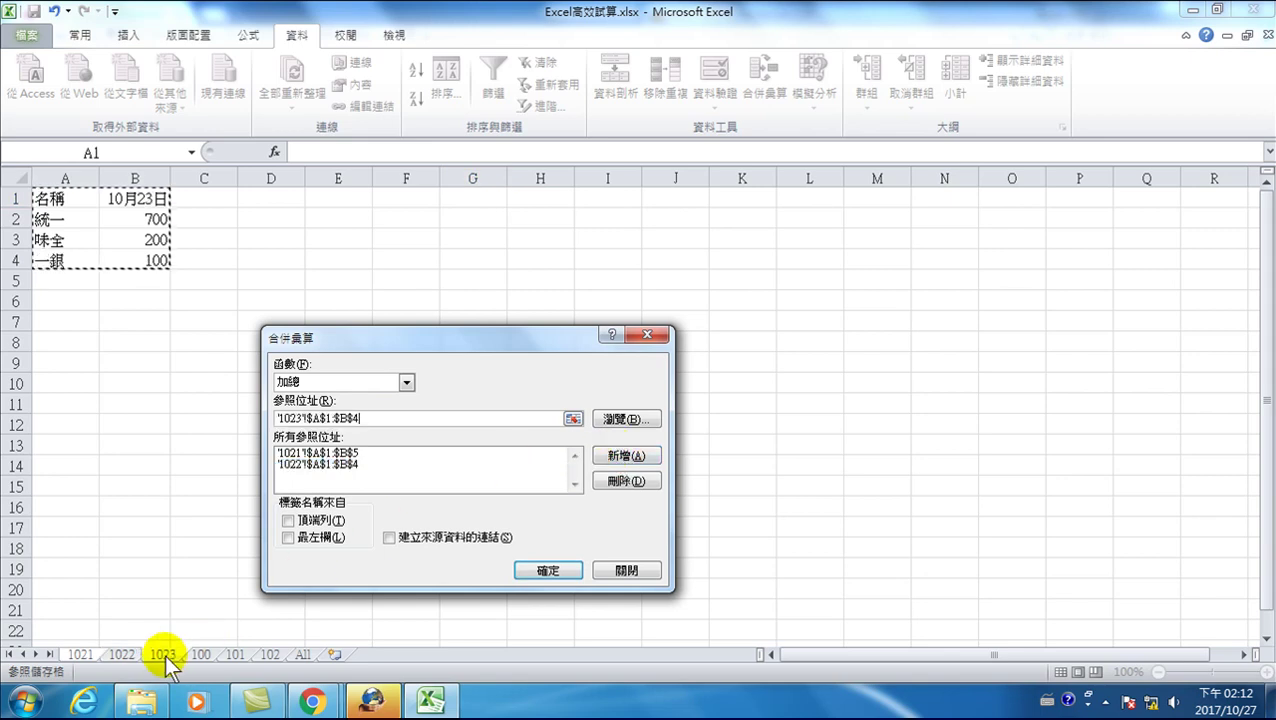
mouse_move(50, 198)
mouse_down()
mouse_move(96, 212)
mouse_move(118, 260)
mouse_up()
click(626, 457)
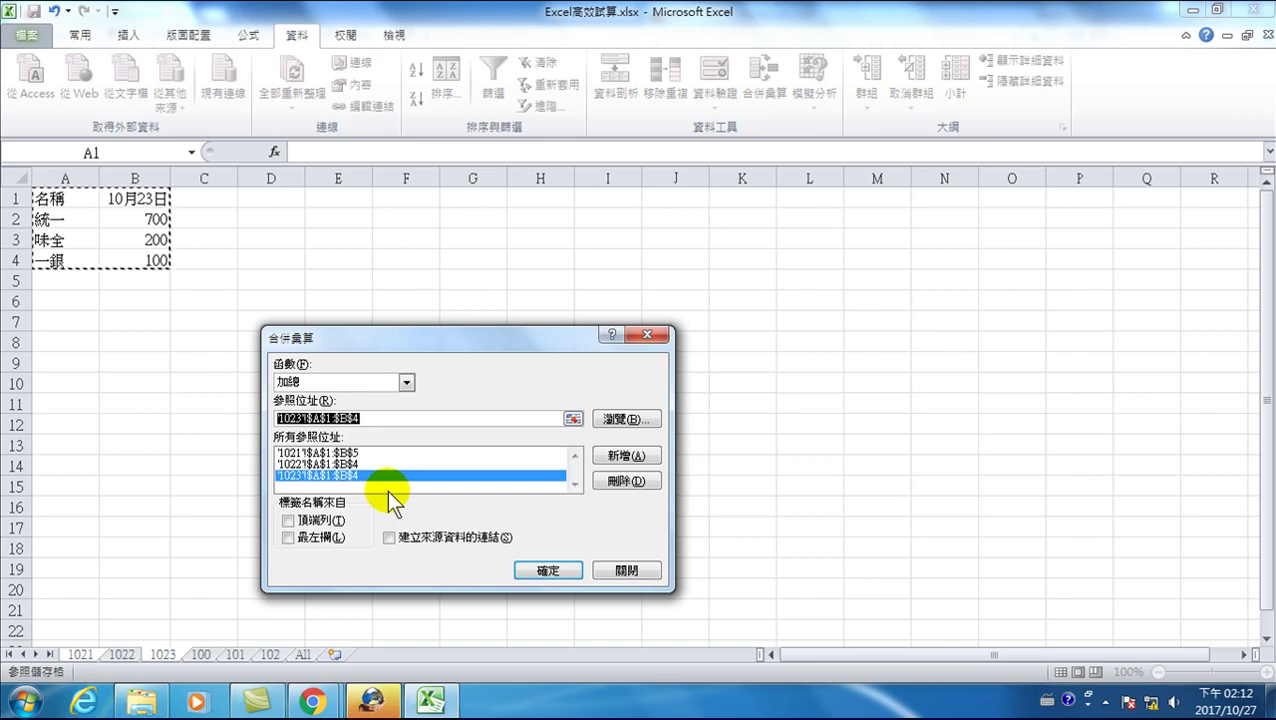
- Enable Left column and Top row labels, and move the Consolidate dialog lower
click(289, 538)
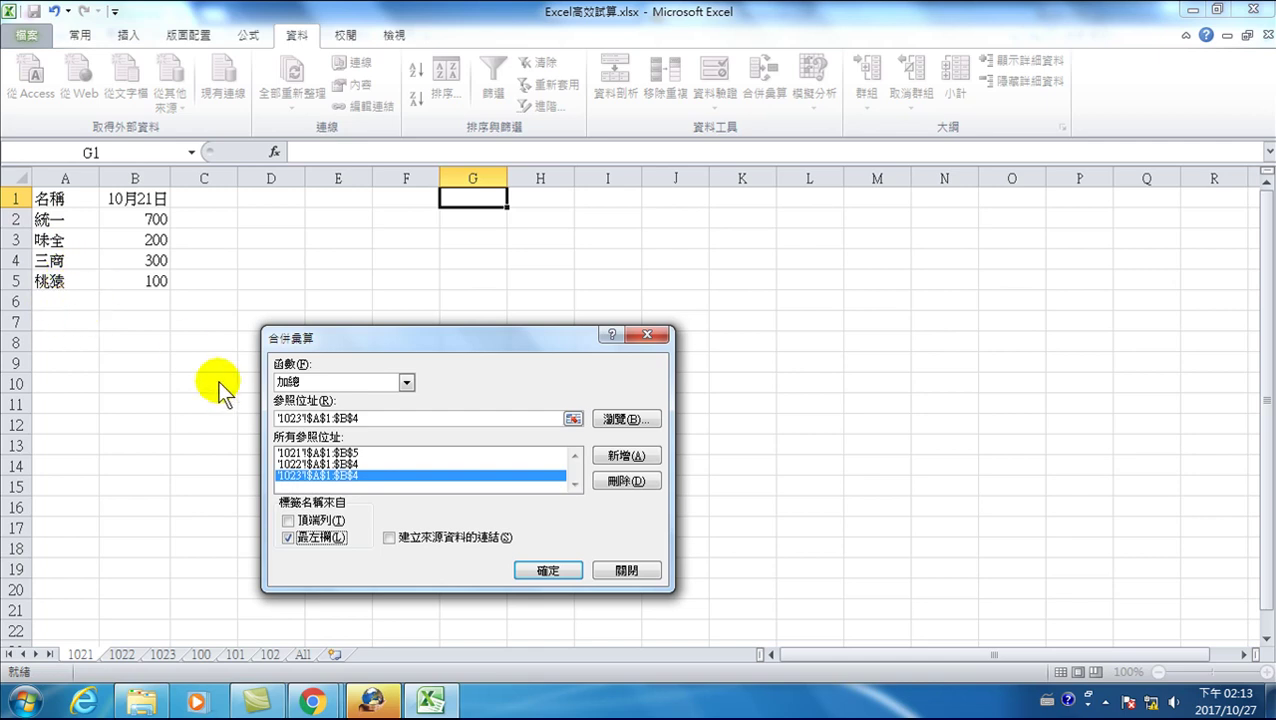
click(288, 521)
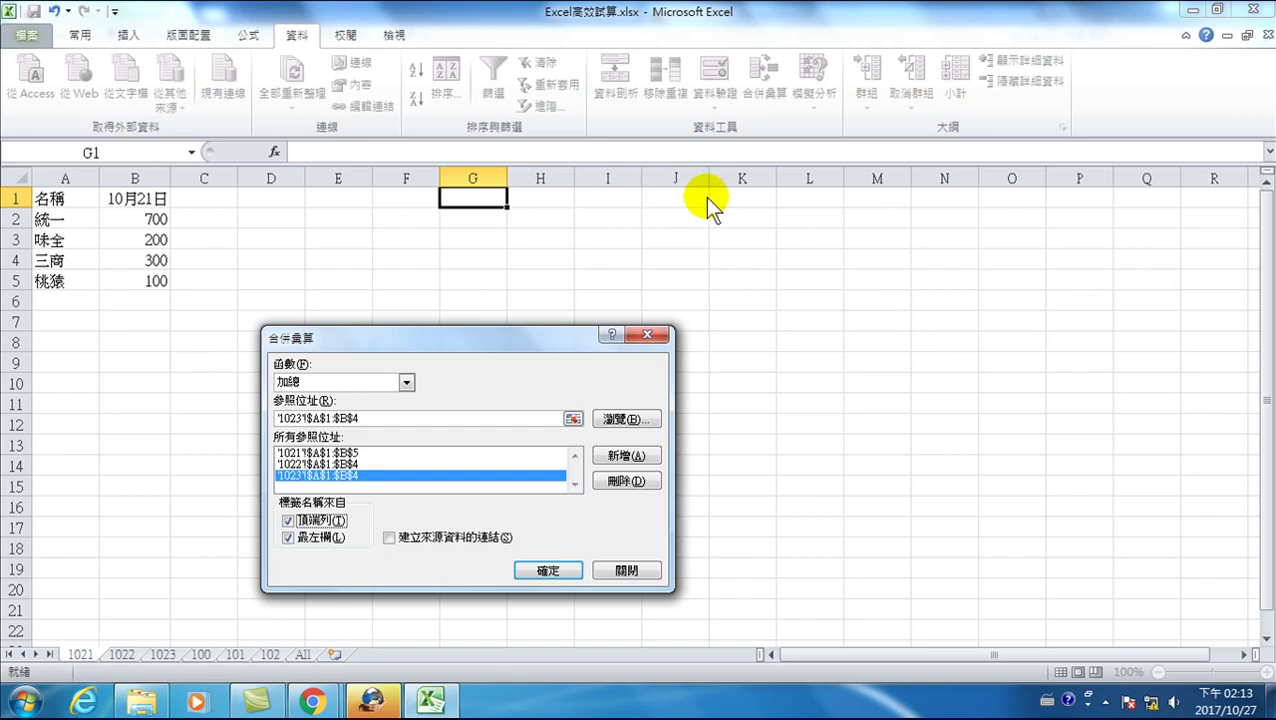
drag(499, 333, 521, 409)
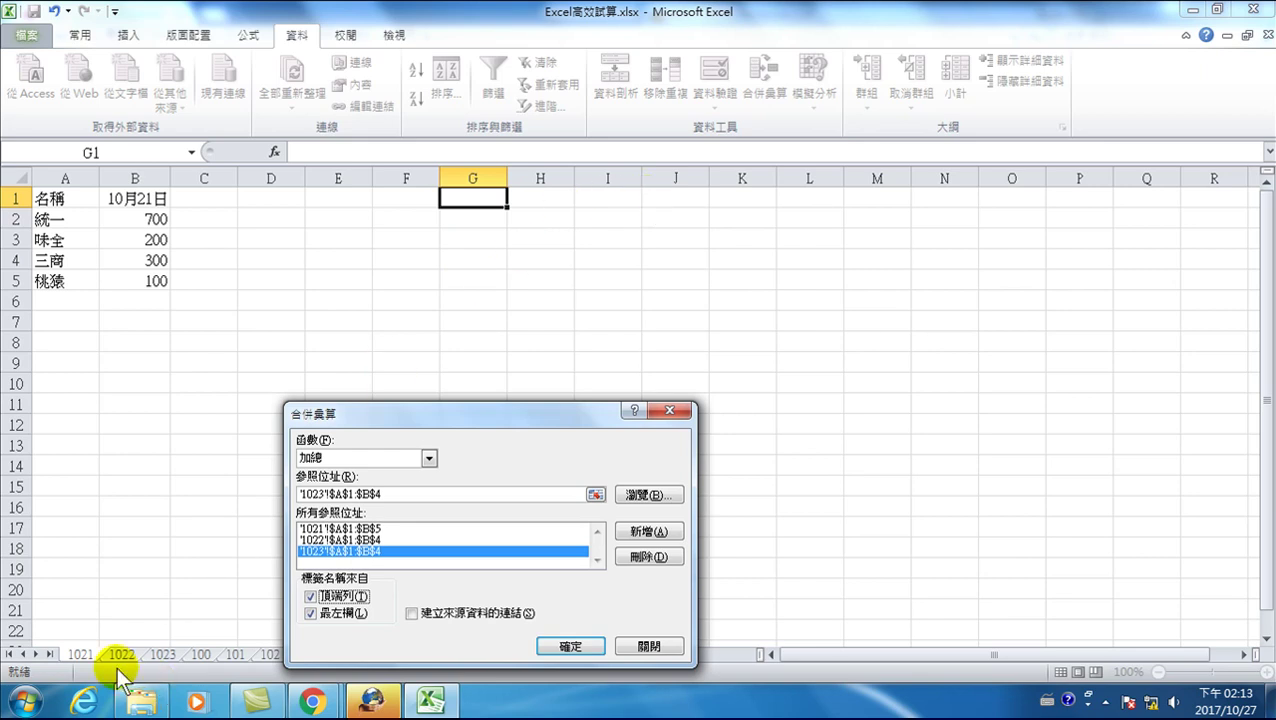
- Run the consolidation to write the merged five-company table at G1 on sheet 1021
click(568, 647)
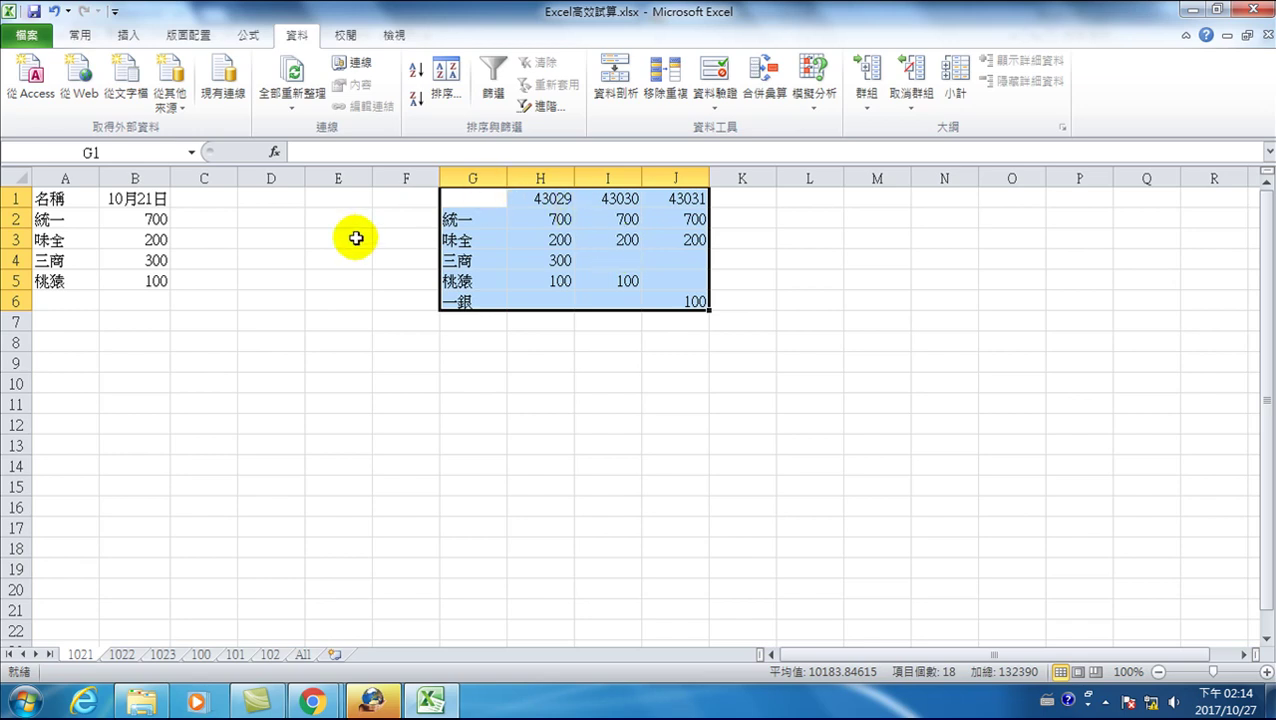
- Format headers H1:J1 as Short Date so they read 2017/10/21 to 2017/10/23
drag(527, 197, 663, 200)
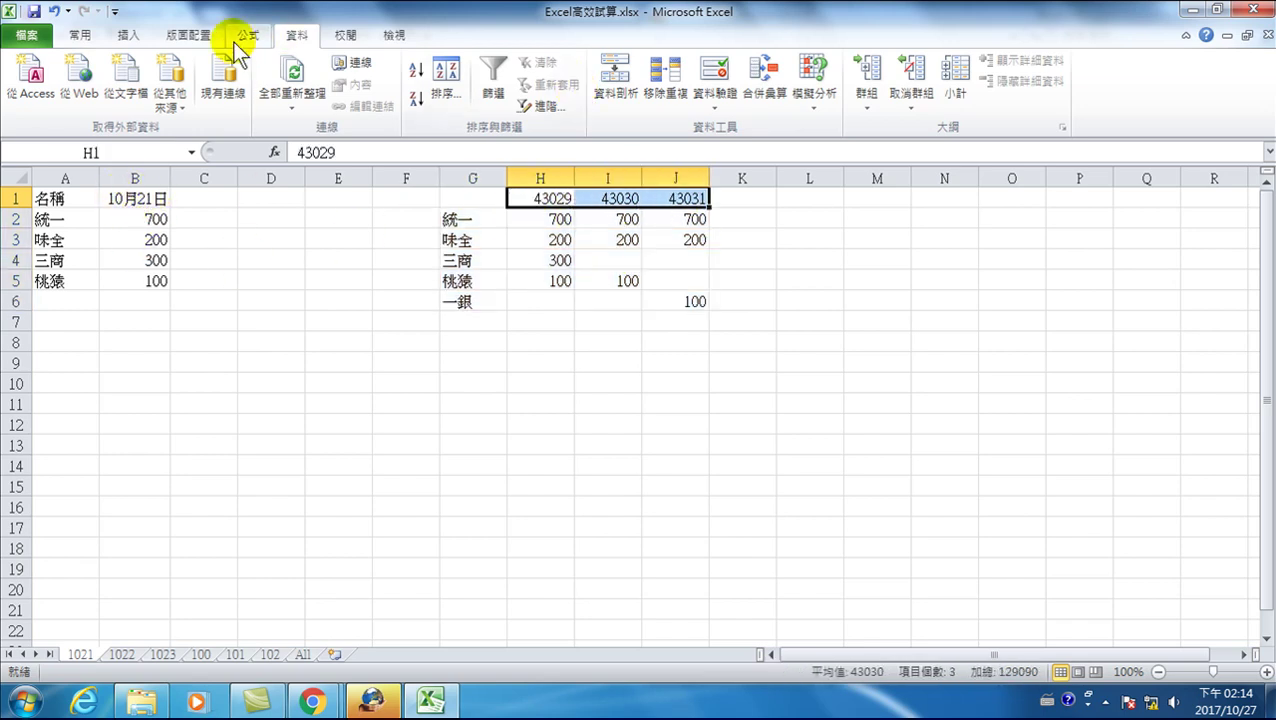
click(79, 34)
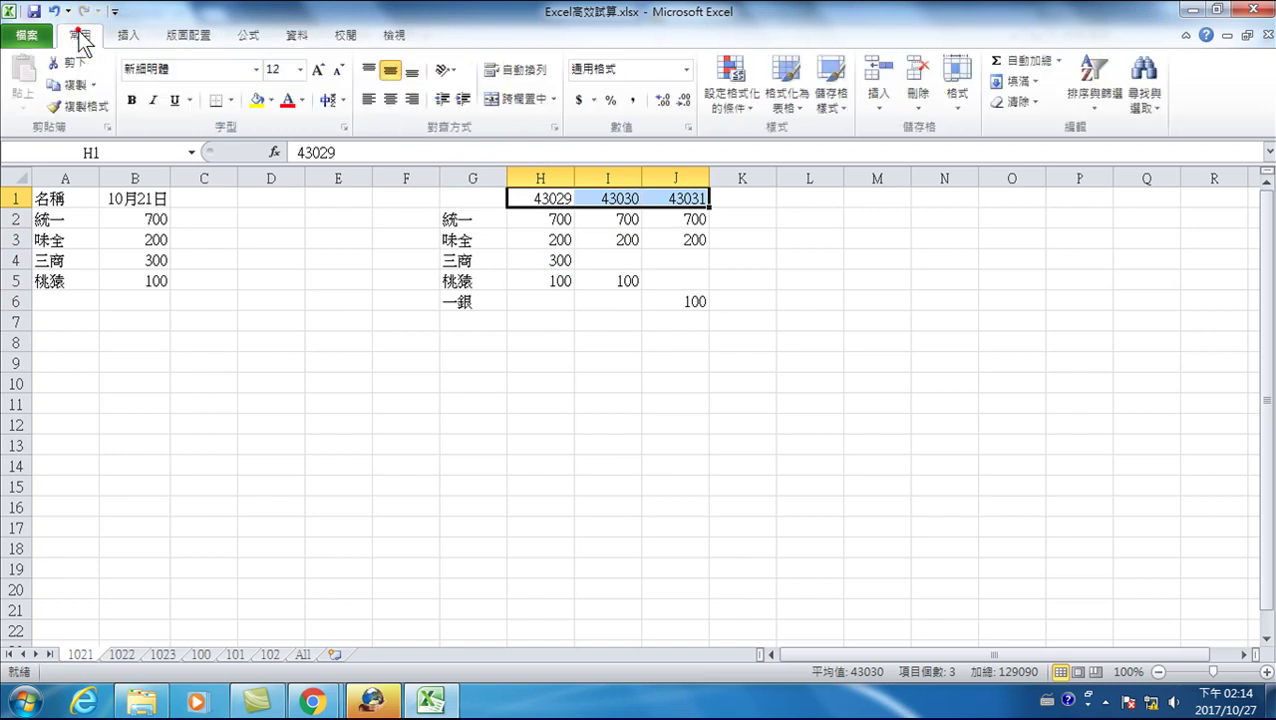
click(686, 69)
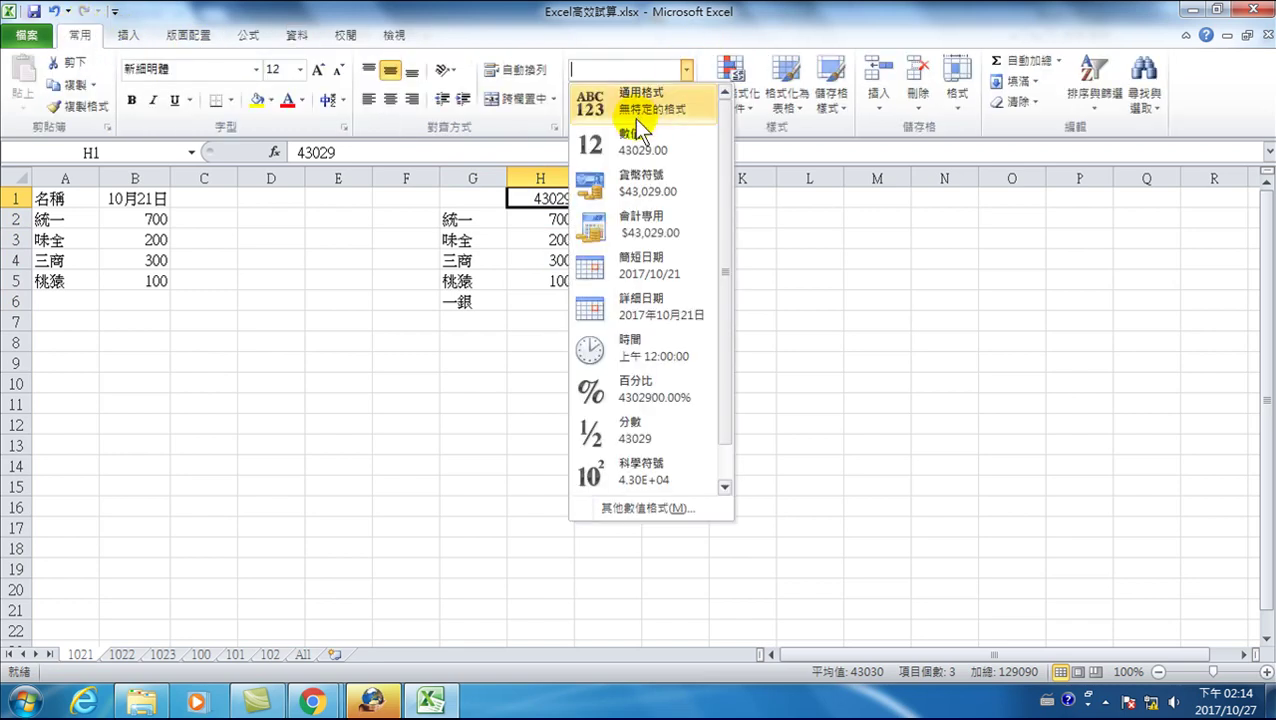
click(634, 264)
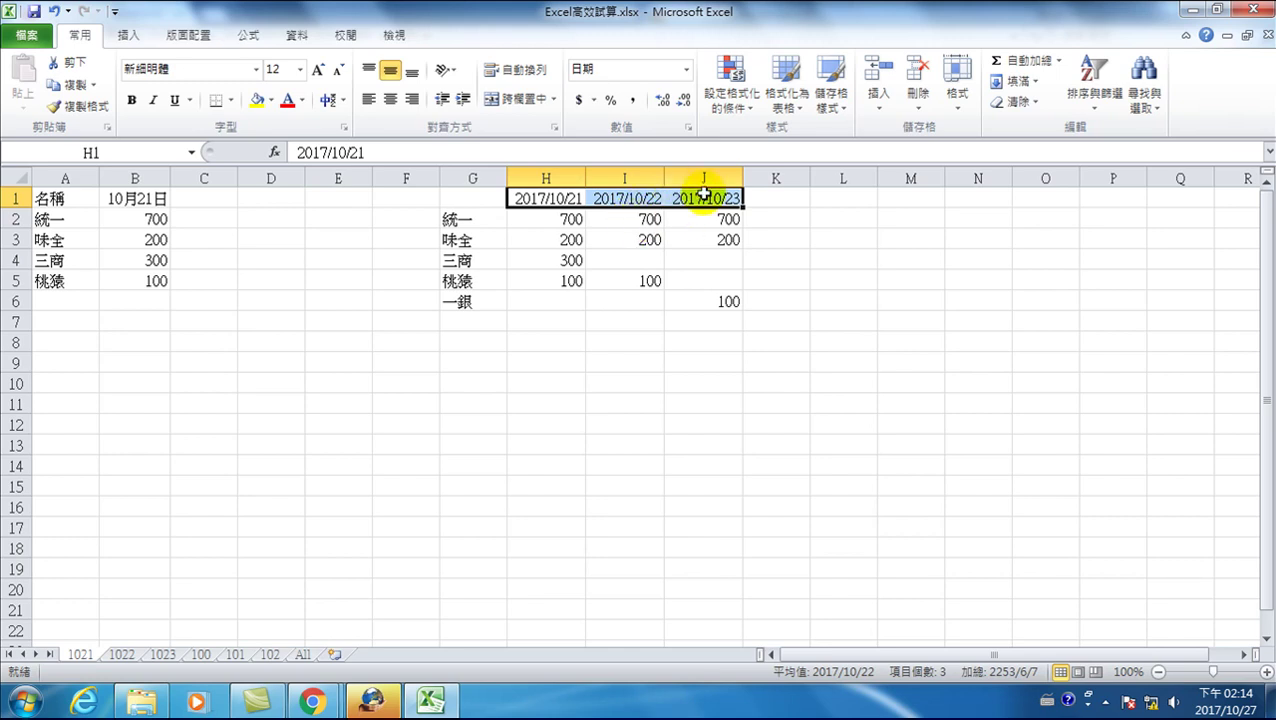
click(562, 302)
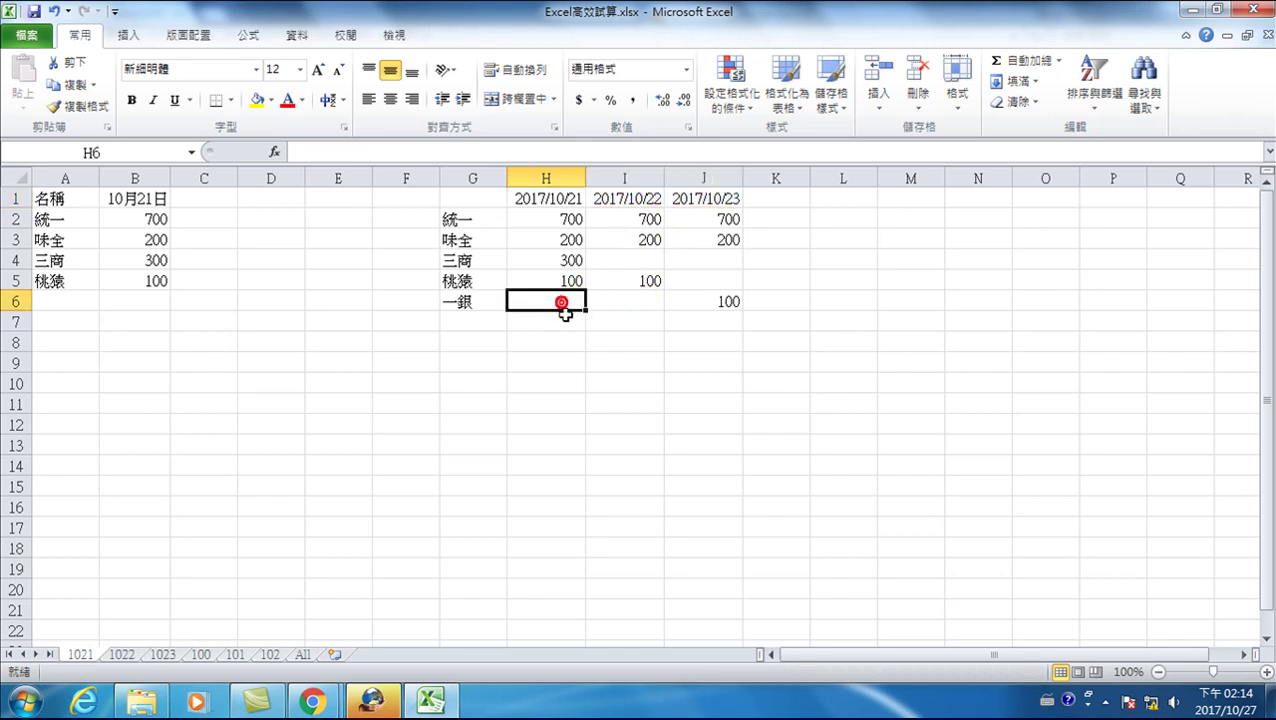